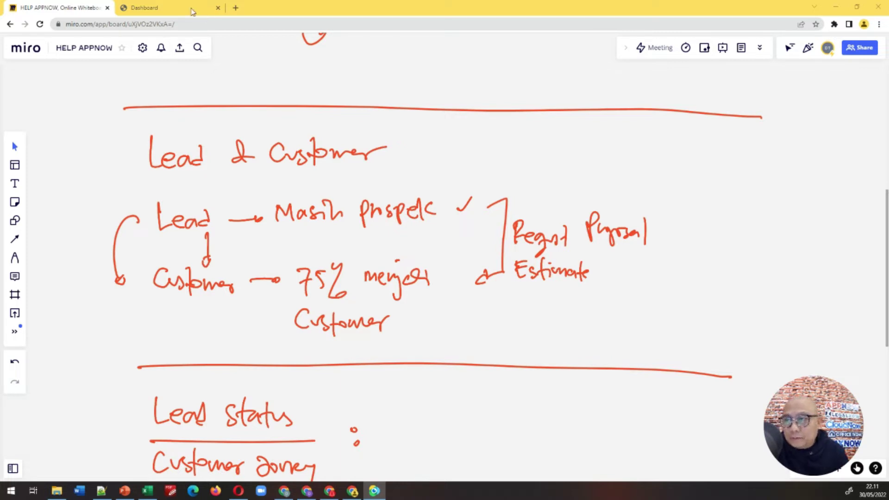
Step: Leave the Miro Lead & Customer board for the AppNow admin dashboard
click(180, 8)
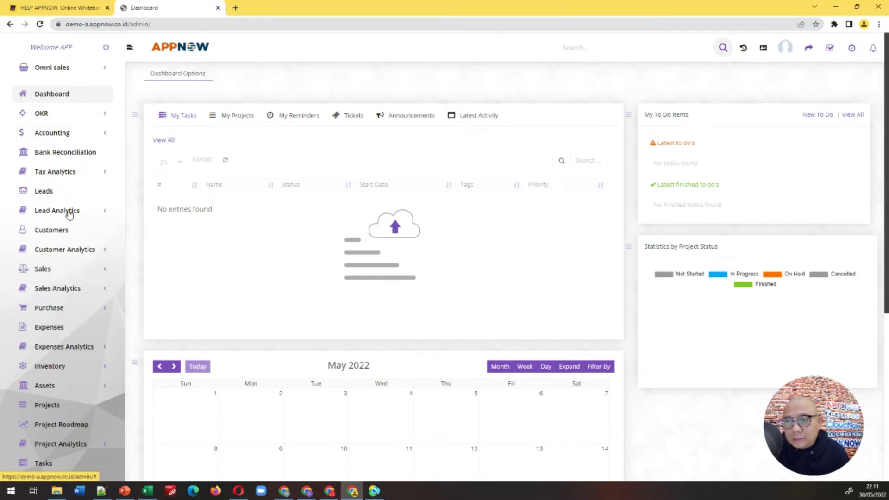
Step: Peek at the Lead and Customer Analytics menus, then open the empty Leads list
click(101, 211)
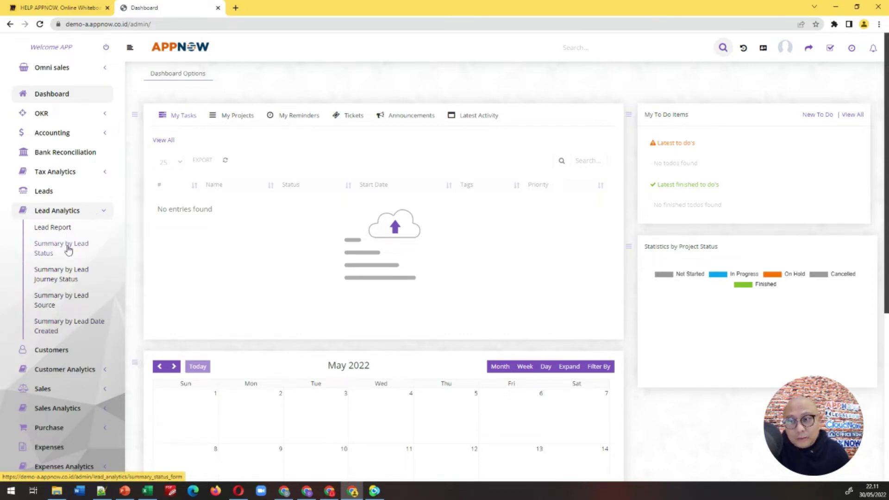
click(105, 213)
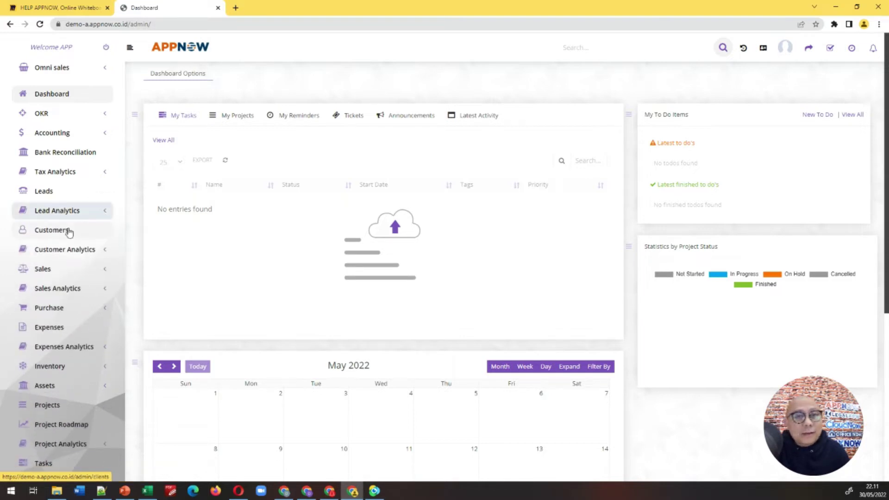
click(100, 250)
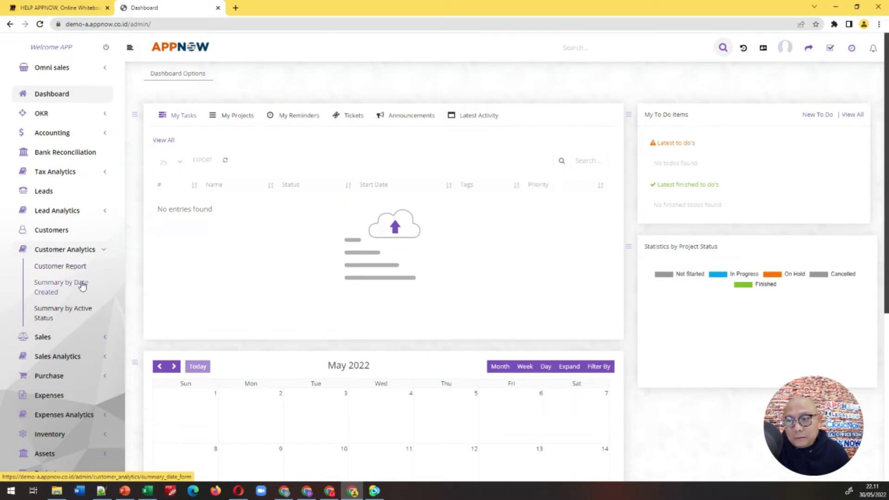
click(102, 252)
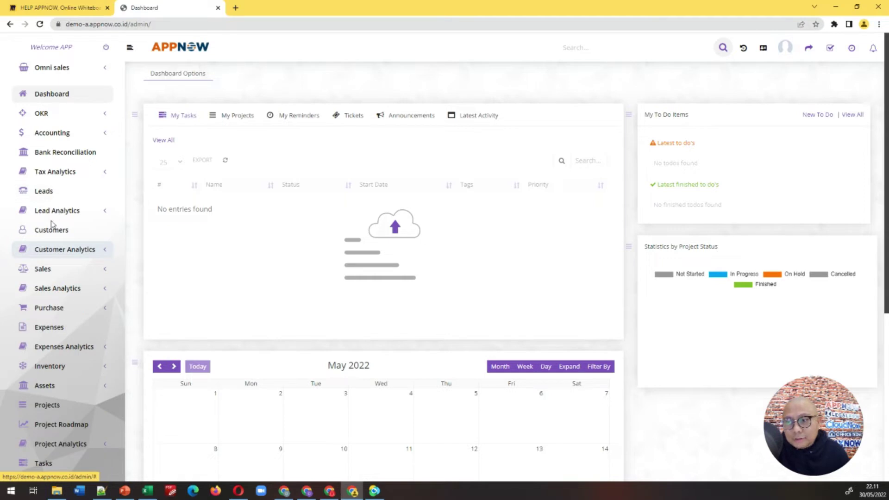
click(48, 192)
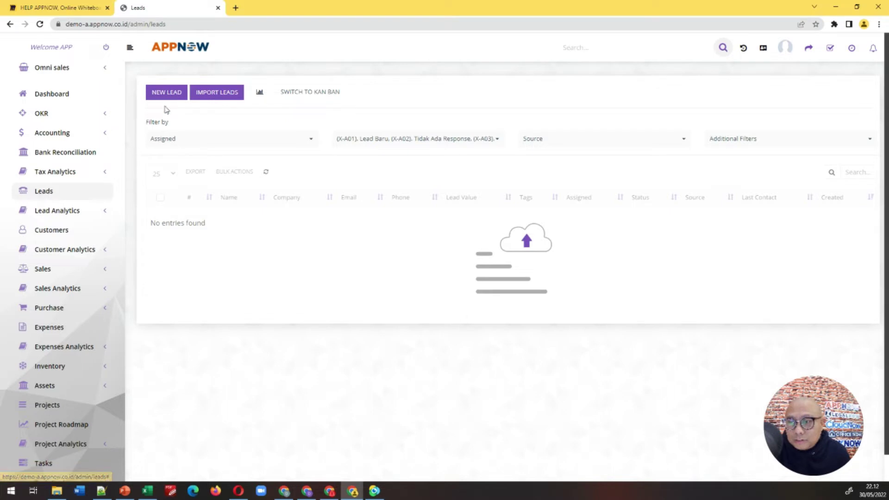
Step: Open the Add new lead form and review the Status and Source choices, leaving both unset
click(170, 92)
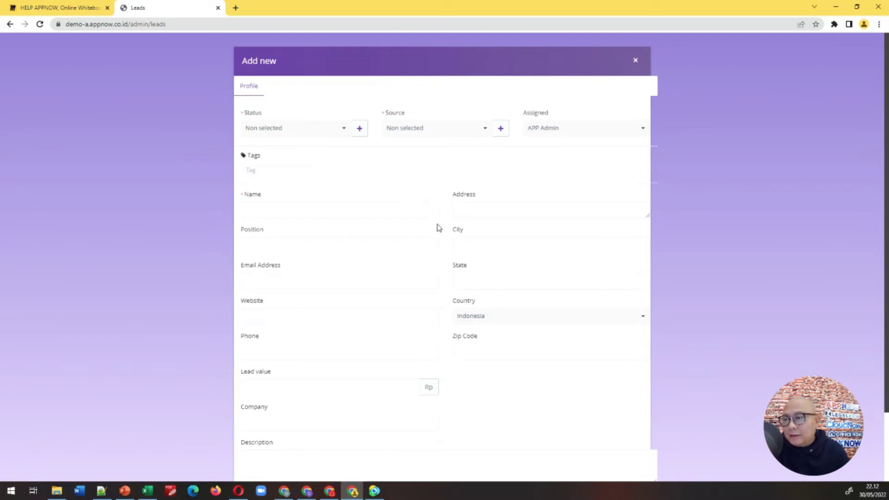
scroll(439, 227, down, 2)
scroll(448, 298, up, 1)
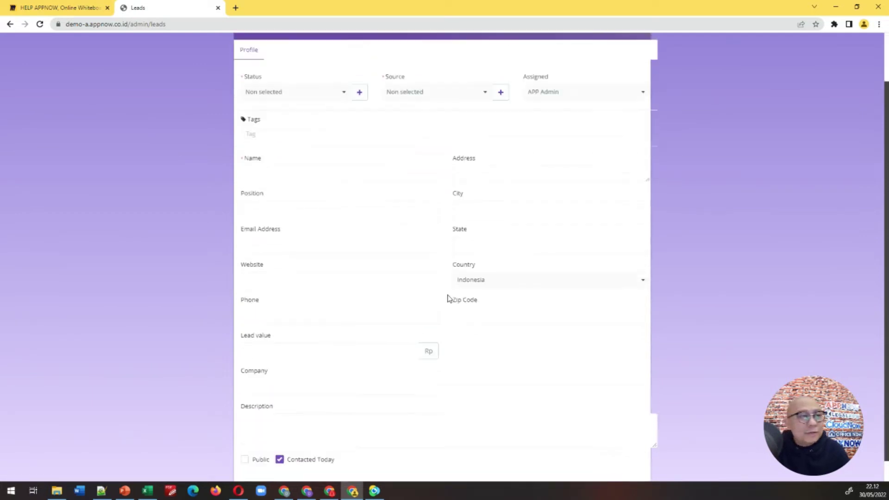
scroll(448, 298, up, 1)
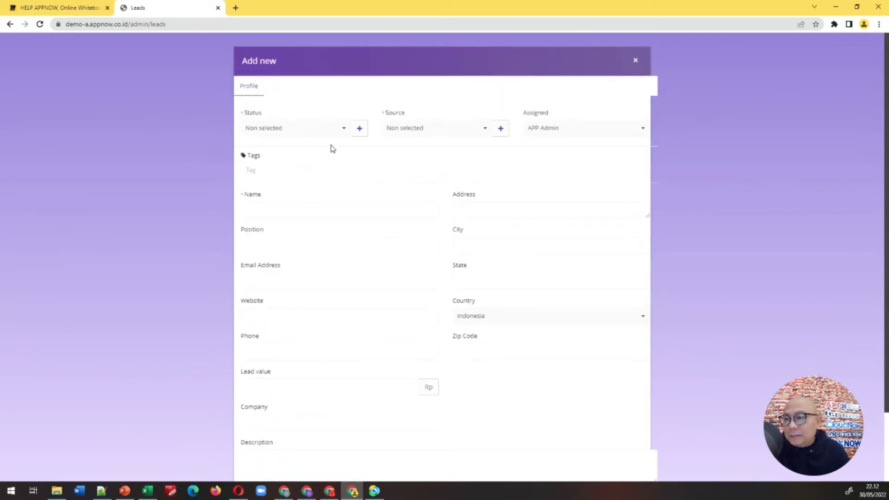
click(343, 133)
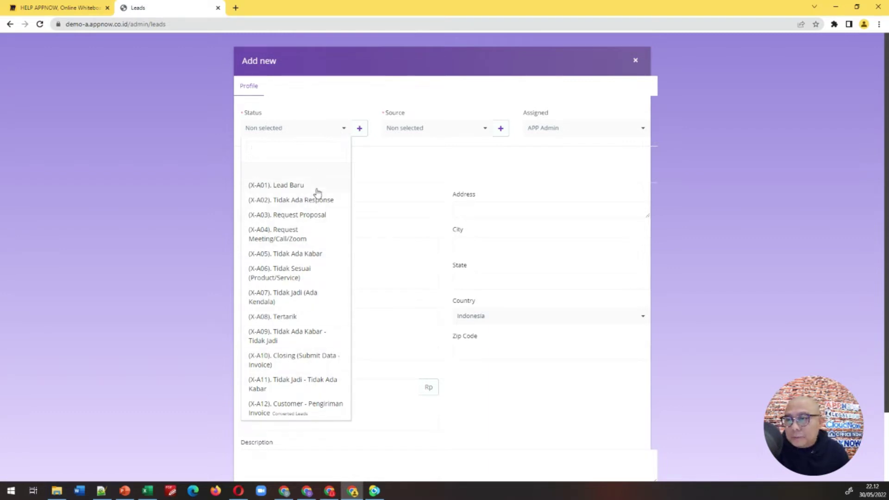
click(409, 158)
click(483, 133)
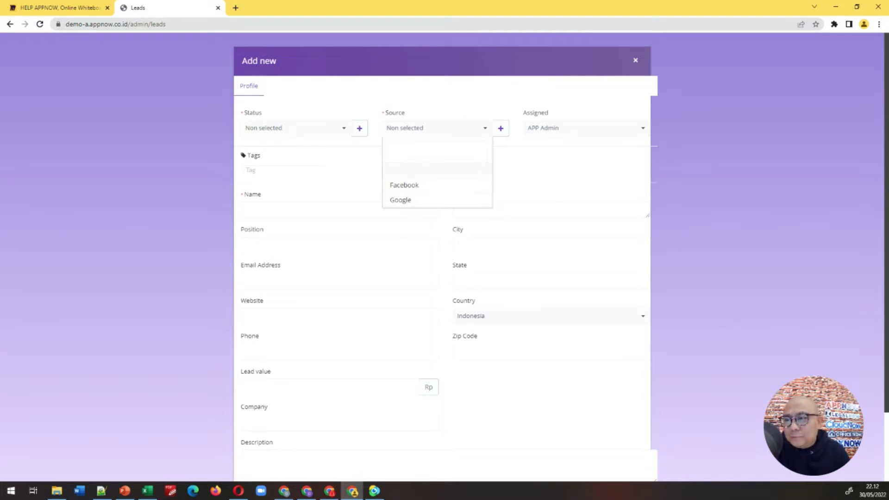
click(433, 98)
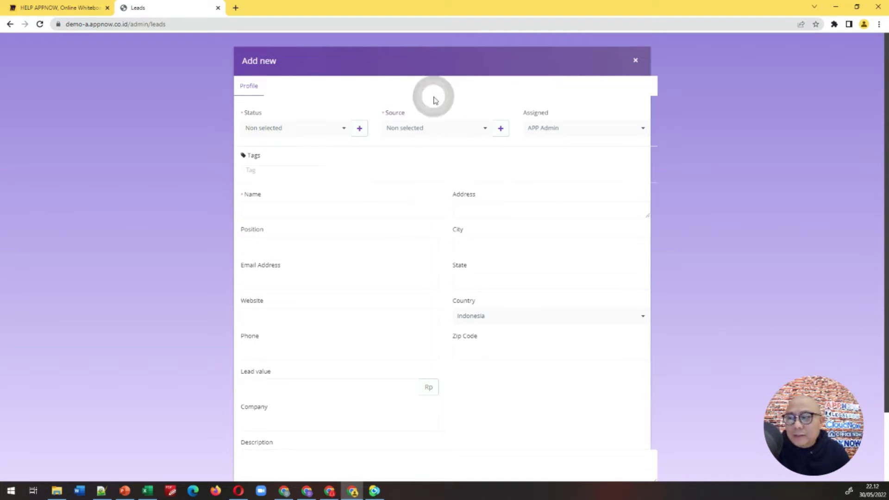
Step: Create 'Radio' as a new lead source and select it as the lead's source
click(499, 132)
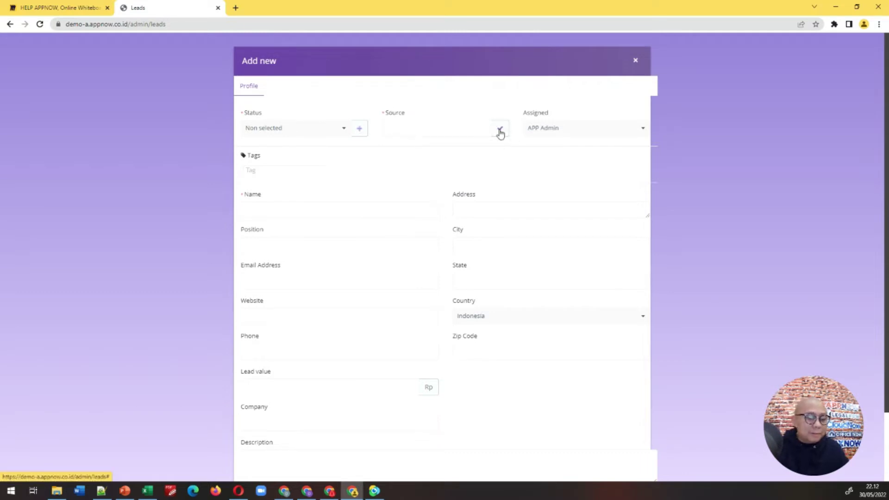
text(Radio)
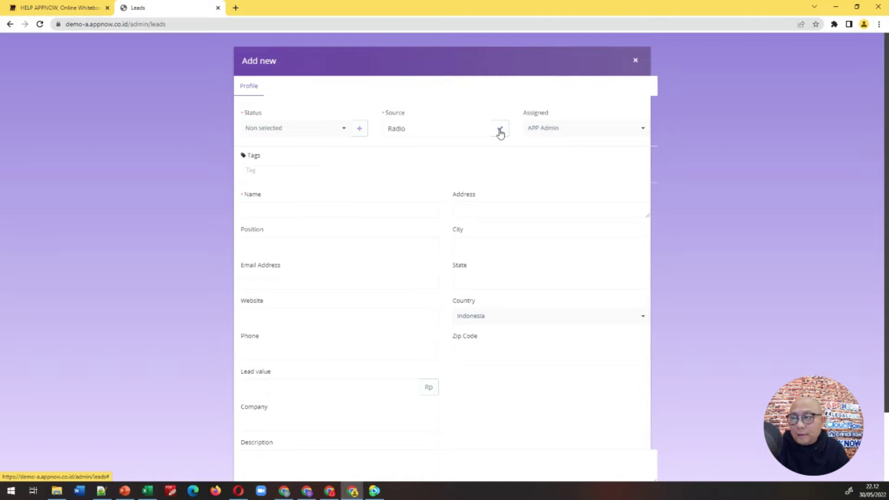
click(500, 131)
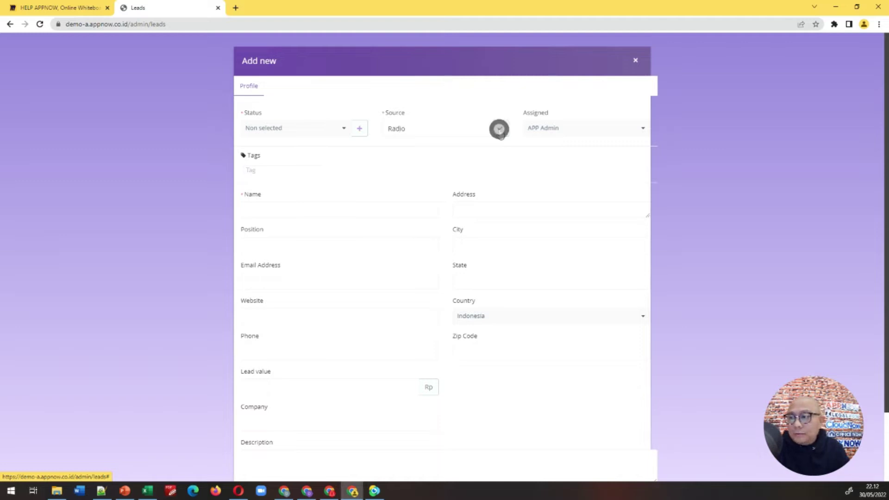
click(483, 132)
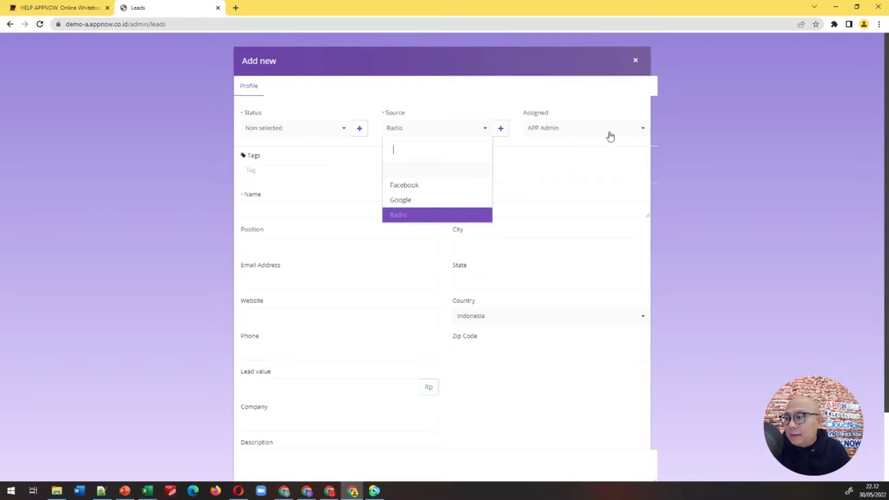
Step: Keep the lead assigned to APP Admin, review the statuses, and return to the Miro board
click(641, 131)
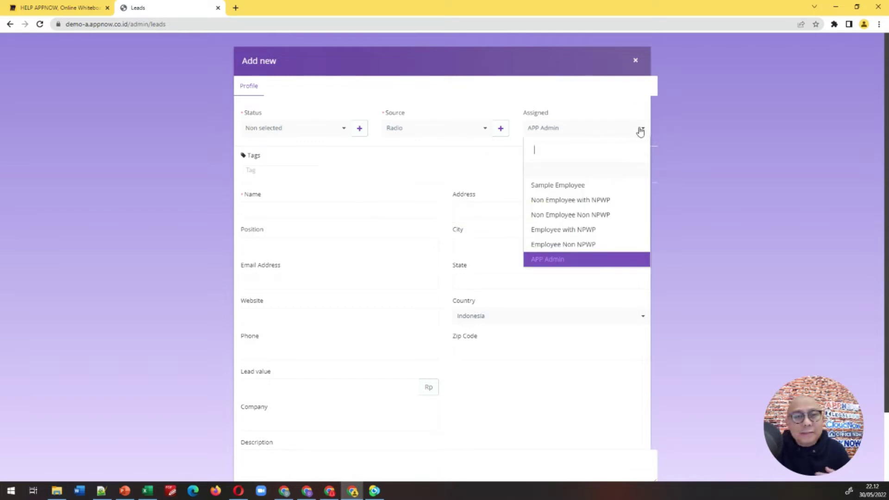
click(640, 131)
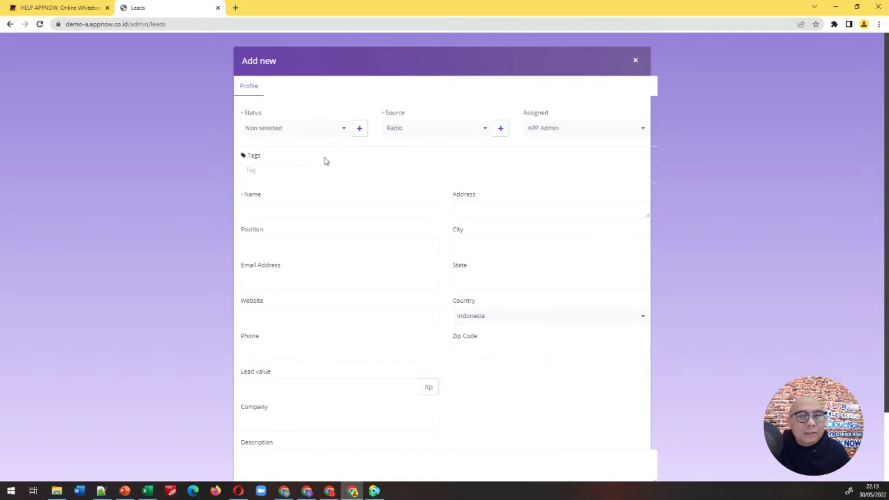
click(341, 128)
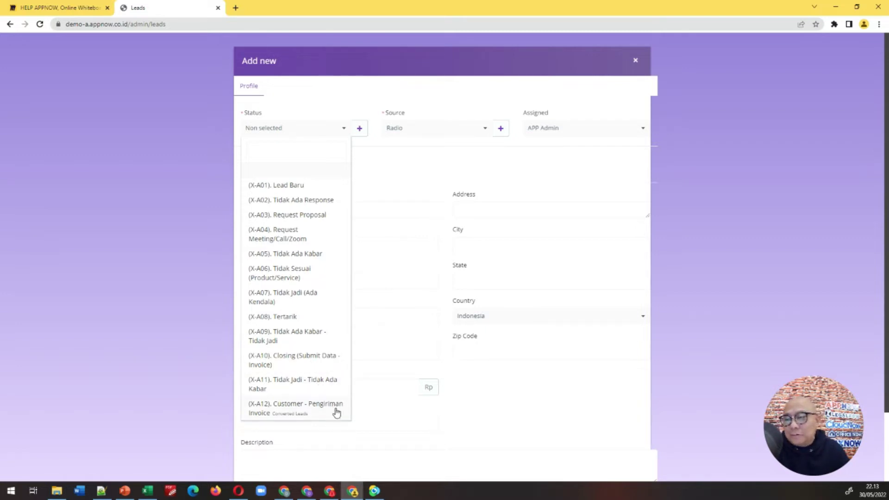
scroll(334, 370, down, 1)
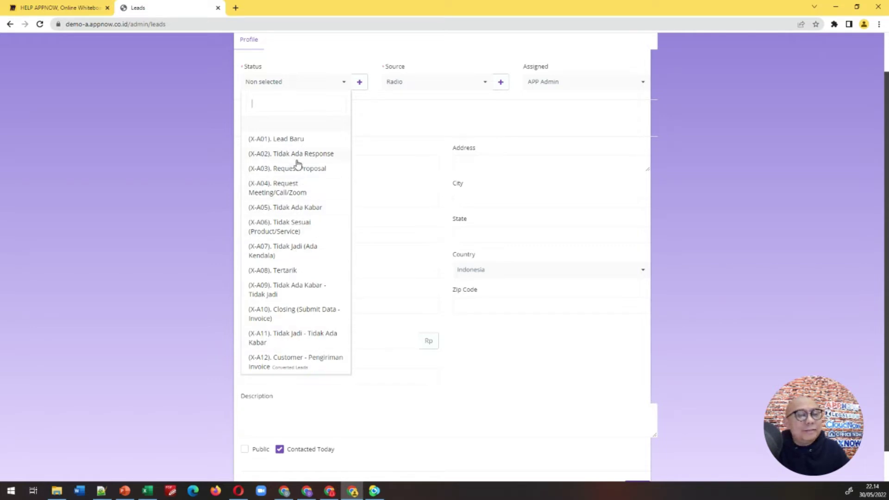
click(88, 9)
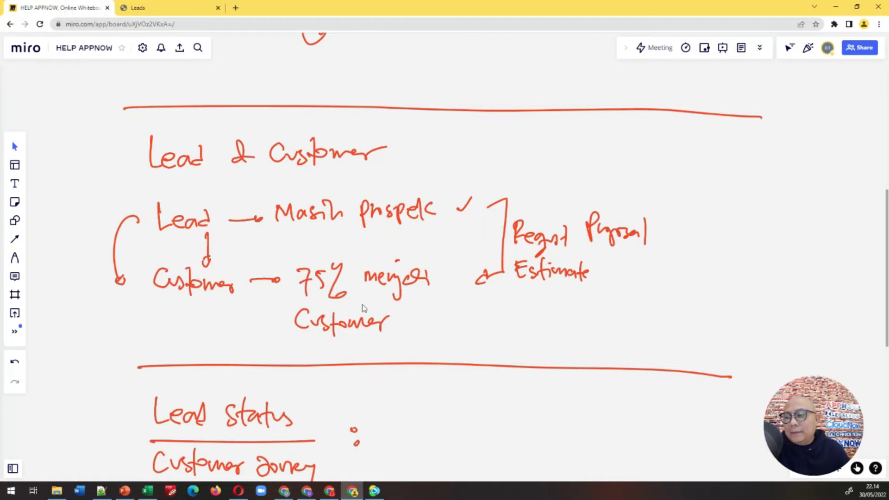
Step: Circle Lead Baru at the start of the Lead Status timeline on the Miro board
drag(493, 423, 471, 196)
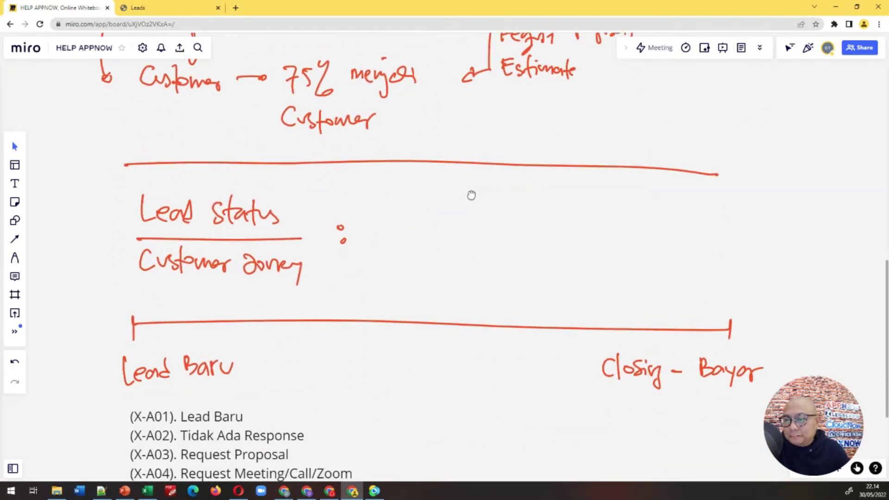
scroll(464, 381, down, 3)
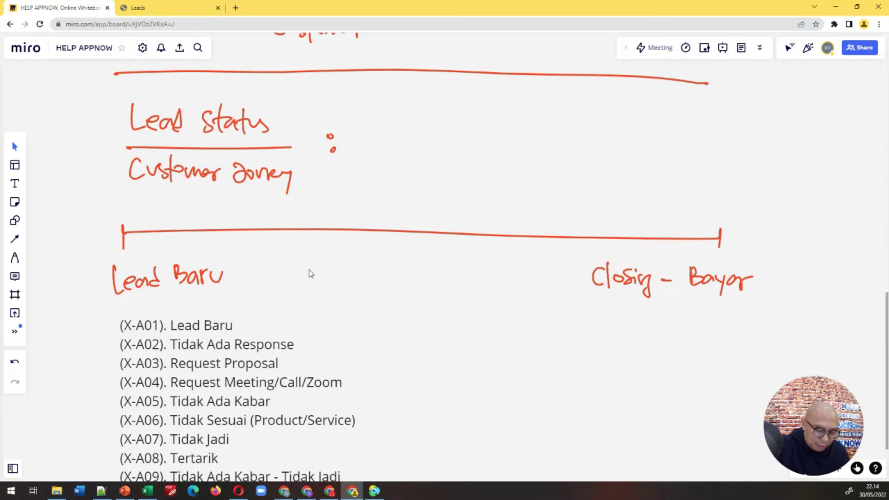
mouse_move(124, 220)
mouse_down()
mouse_move(119, 215)
mouse_move(337, 200)
mouse_move(656, 216)
mouse_move(713, 230)
mouse_up()
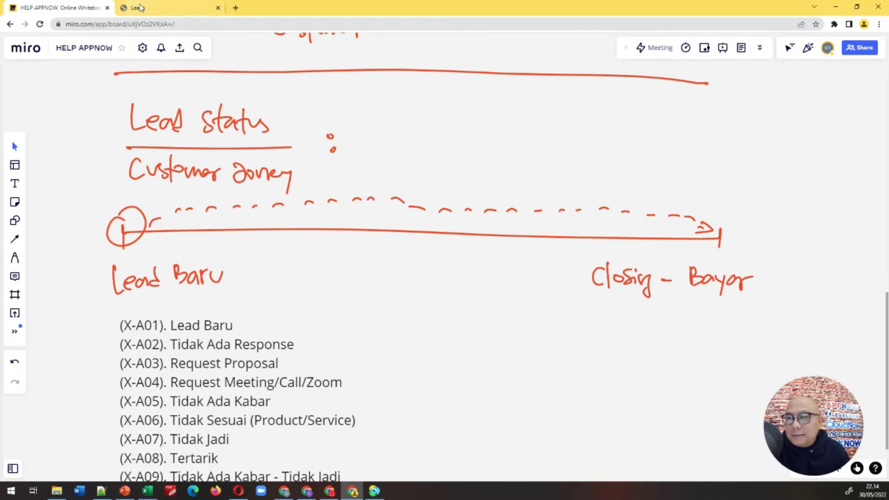
click(138, 7)
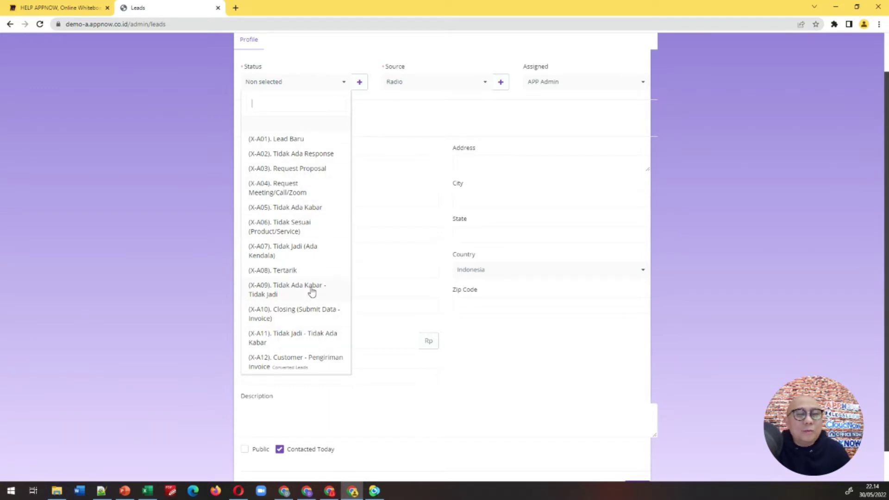
click(79, 9)
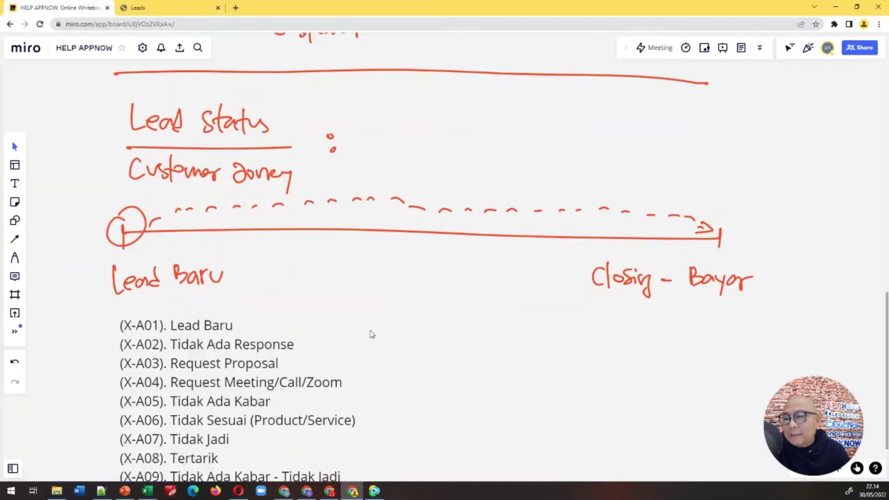
Step: Draw red arrows from Lead Baru to Tidak Ada Response and down to Request Proposal
scroll(486, 357, down, 5)
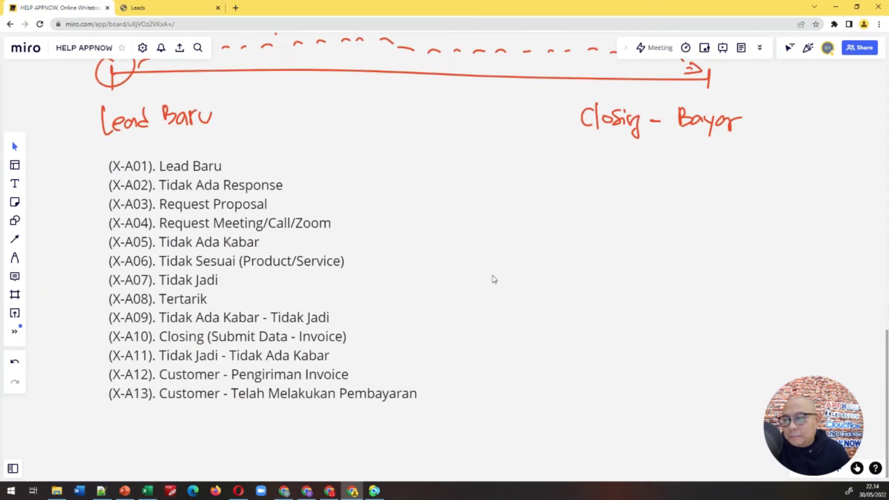
scroll(463, 278, up, 2)
drag(455, 288, 505, 285)
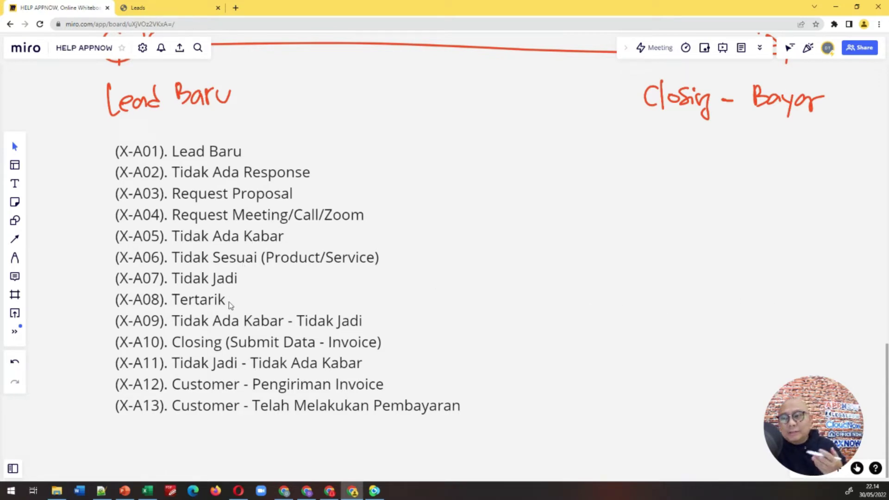
drag(410, 151, 404, 202)
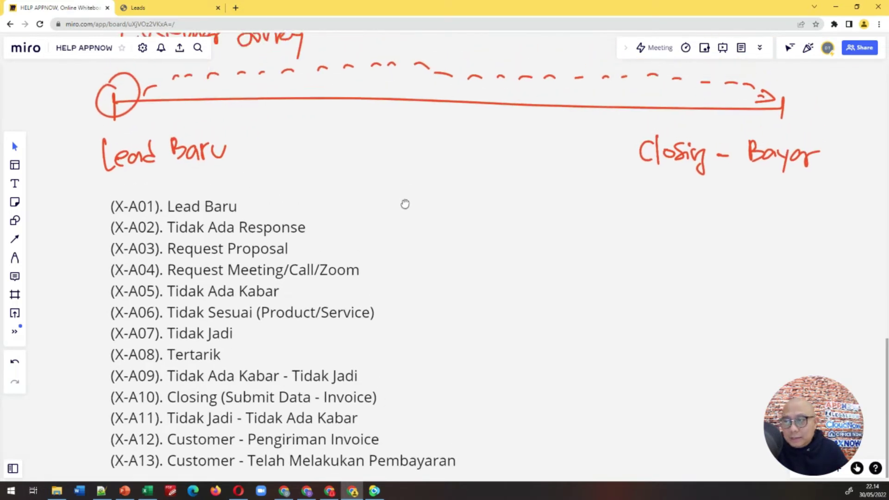
scroll(405, 208, up, 2)
scroll(407, 210, down, 3)
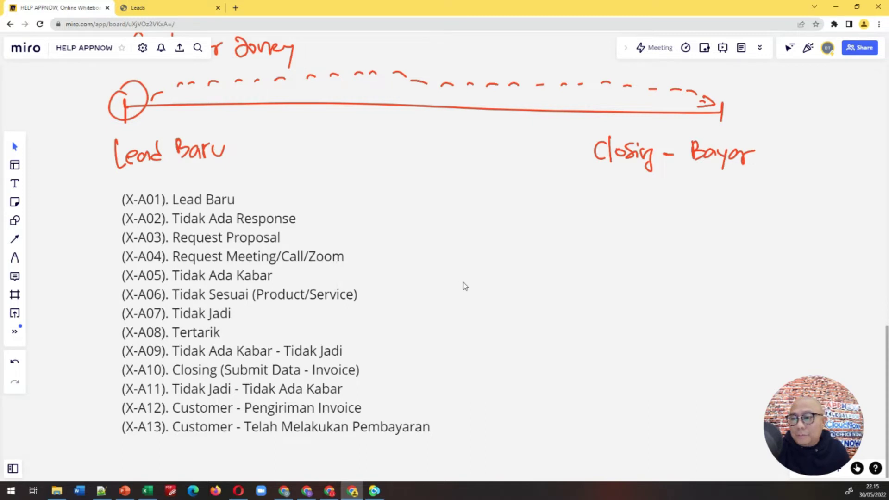
scroll(465, 283, up, 2)
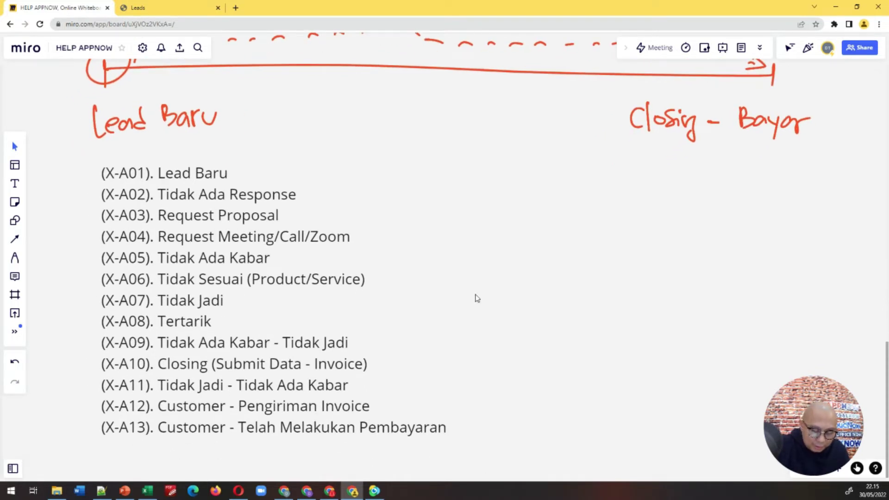
mouse_move(259, 169)
mouse_down()
mouse_move(319, 189)
mouse_move(309, 191)
mouse_up()
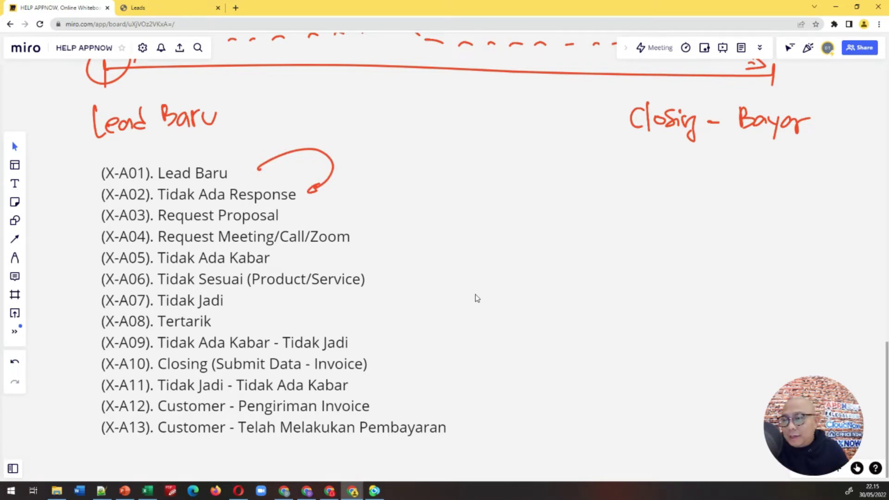
scroll(499, 296, up, 1)
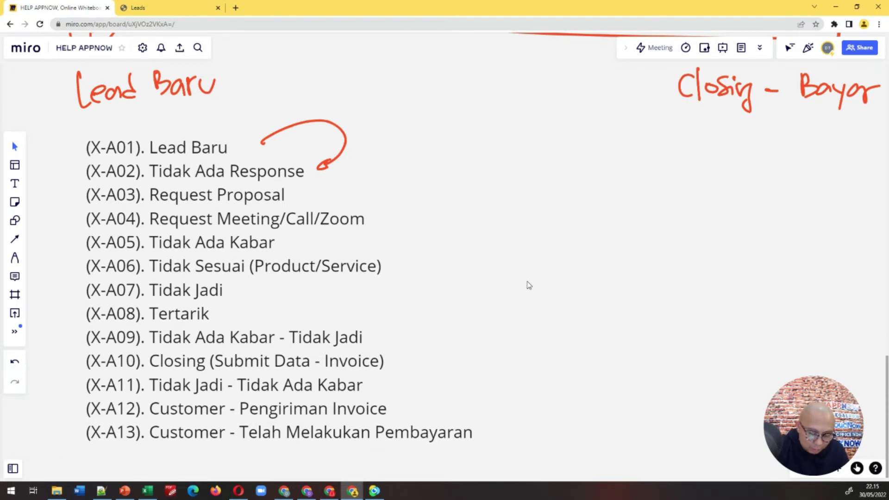
mouse_move(341, 149)
mouse_down()
mouse_move(353, 163)
mouse_move(311, 194)
mouse_up()
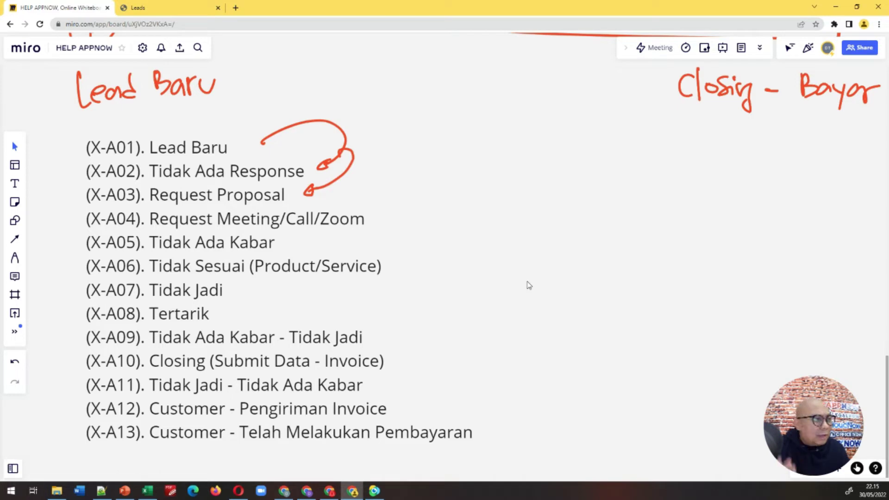
Step: Hide the board panels, view the whole status list, and return to the AppNow lead form
key(space)
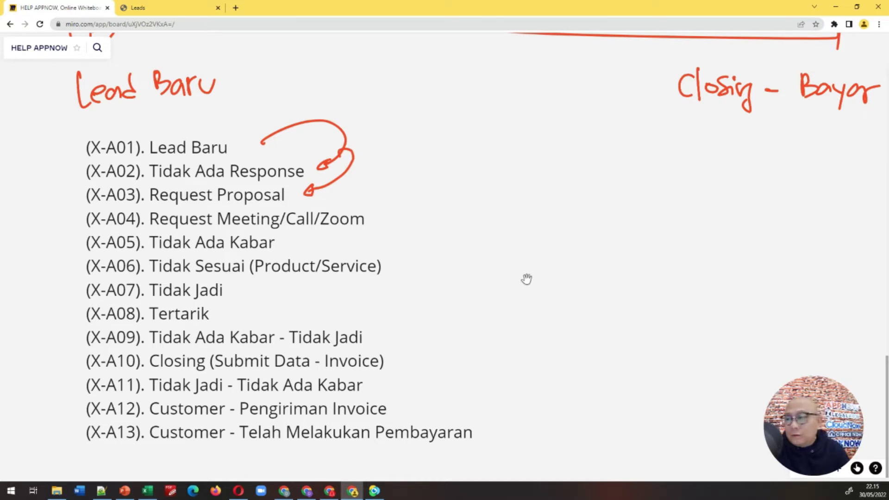
scroll(528, 290, down, 1)
drag(546, 318, 514, 300)
scroll(536, 306, down, 1)
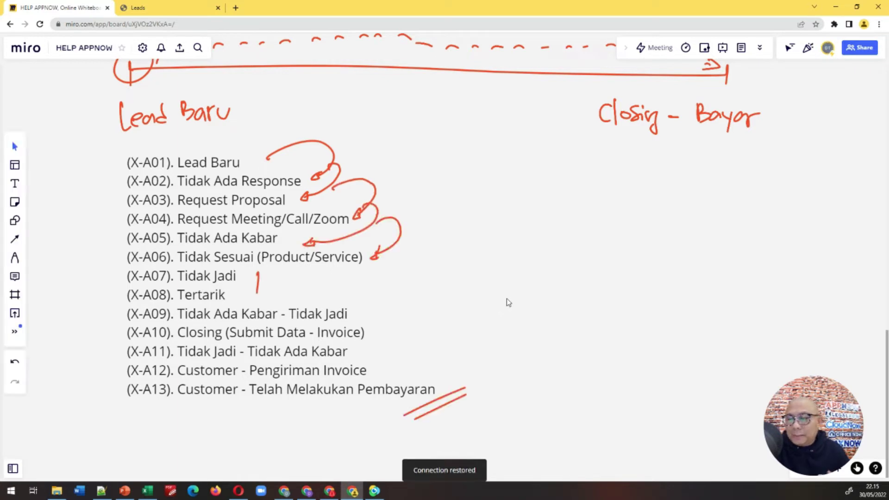
click(185, 8)
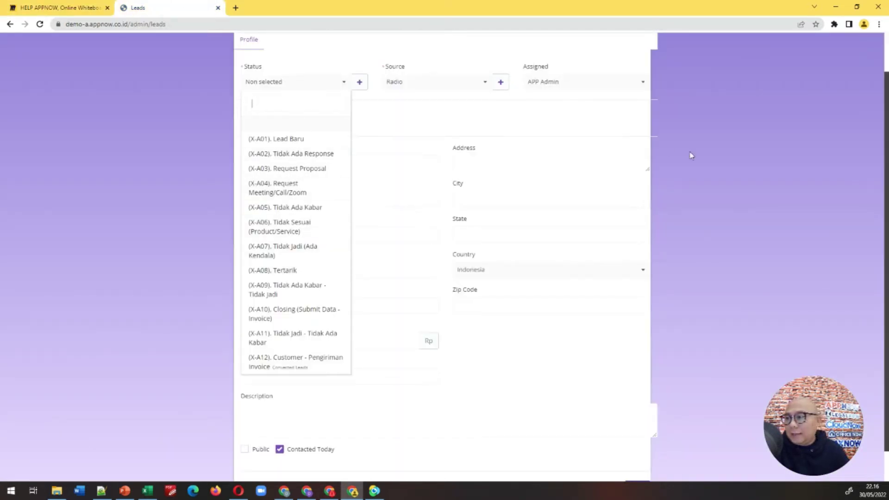
Step: Close the new-lead form and go to Setup > Leads > Sources
scroll(689, 154, up, 1)
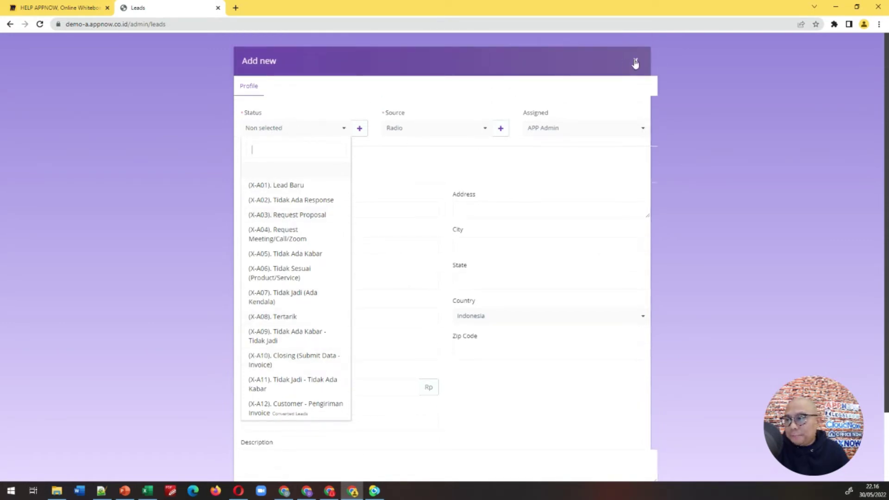
click(635, 60)
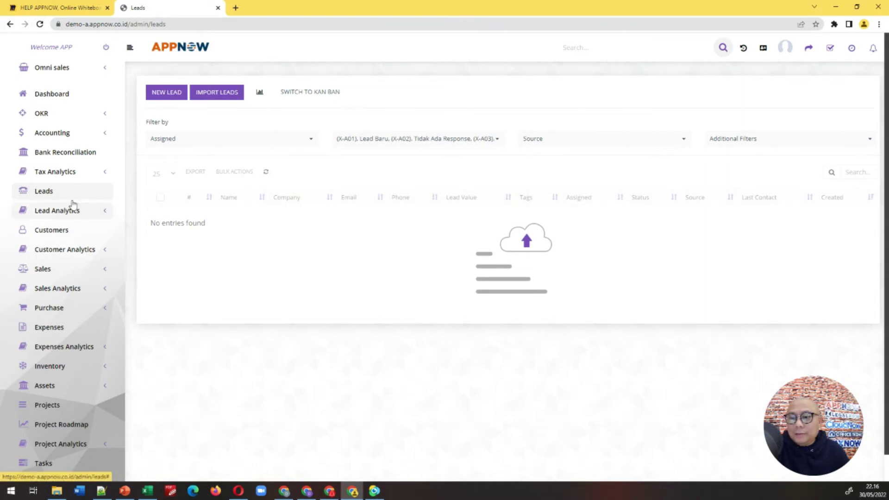
scroll(64, 196, down, 1)
scroll(64, 196, down, 6)
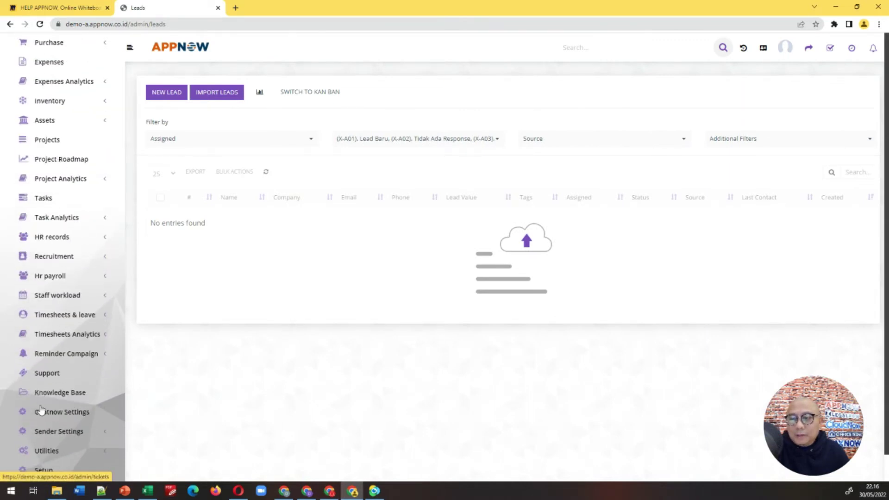
click(44, 470)
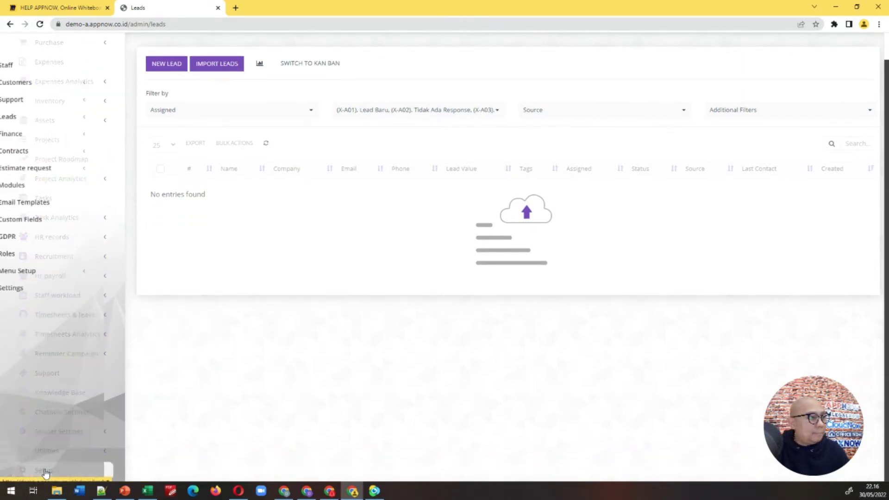
click(49, 122)
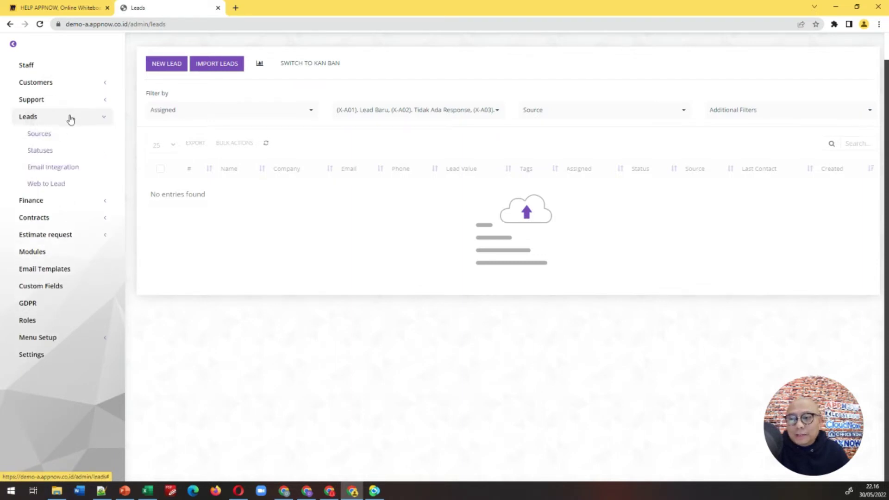
click(48, 137)
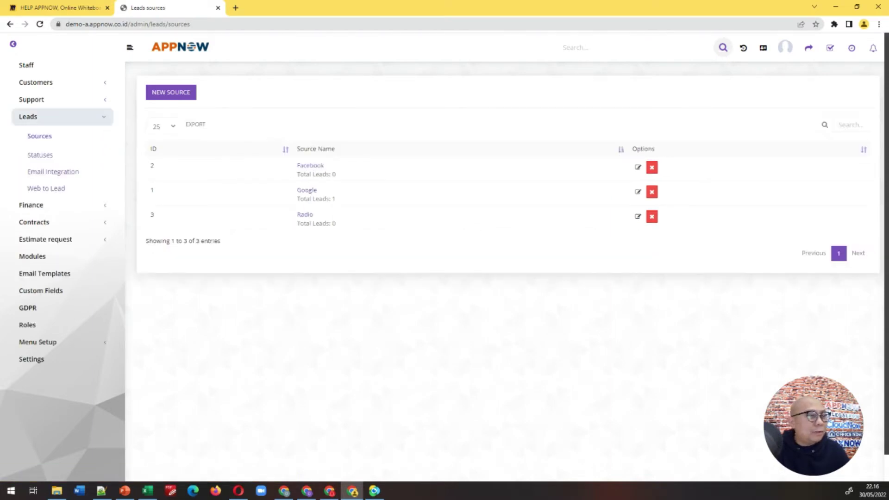
Step: Dismiss the New Source dialog unsaved, then open Setup > Leads > Statuses
click(188, 94)
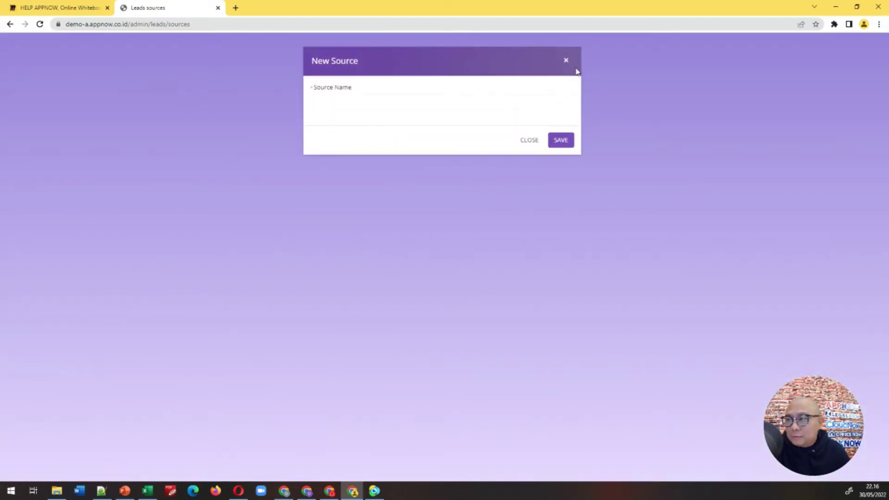
click(567, 61)
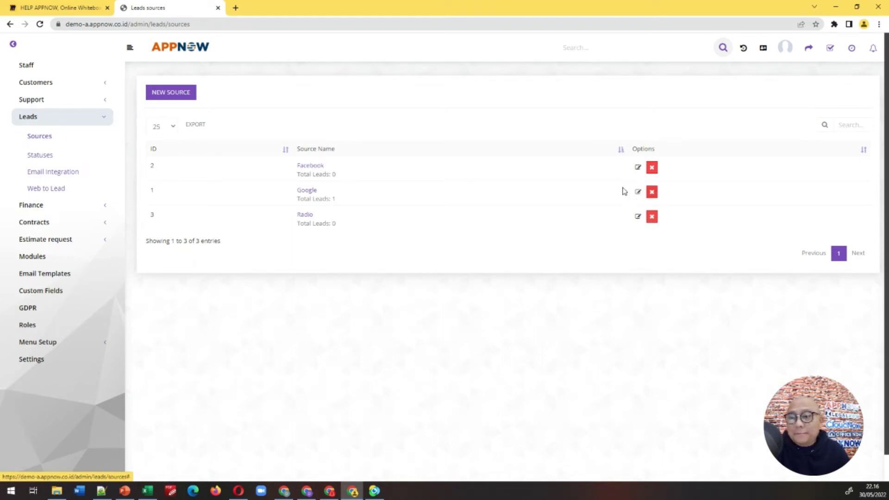
click(40, 157)
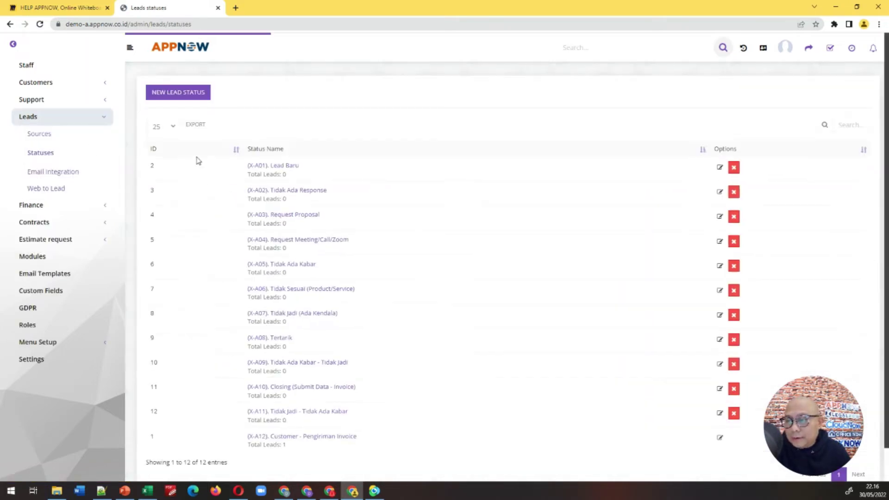
scroll(354, 203, down, 2)
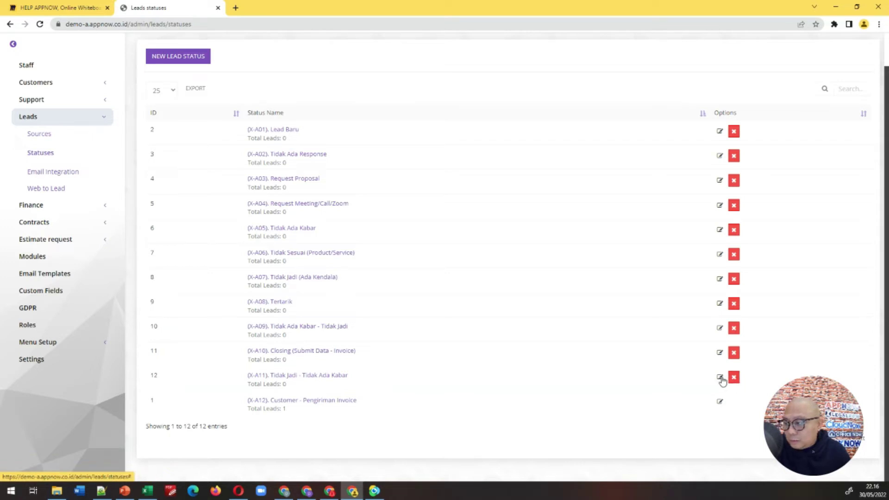
Step: Add lead status '(X-A13) Customer - Telah Melakukan Pembayaran' with order 13 and save it
click(178, 59)
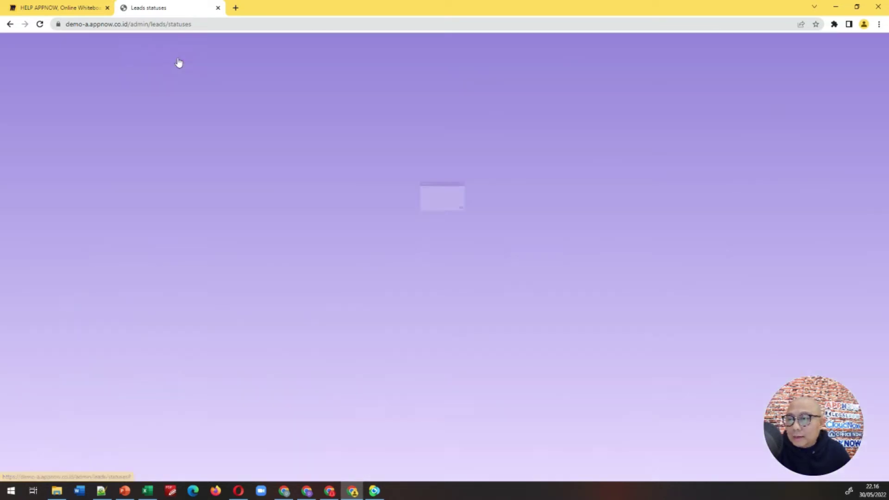
click(333, 103)
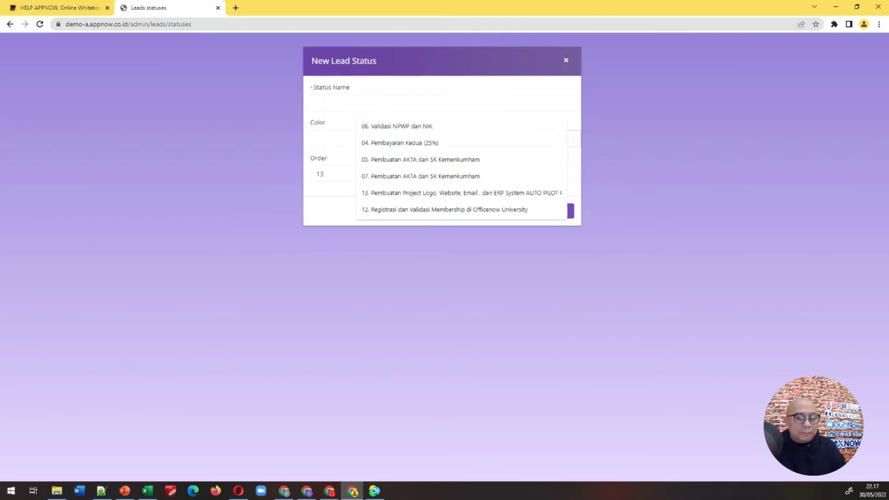
text((X)
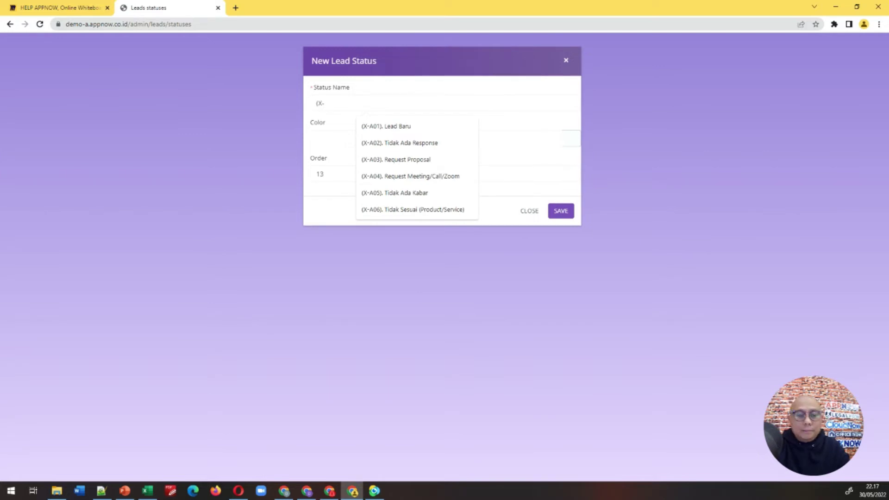
text(-A13) C)
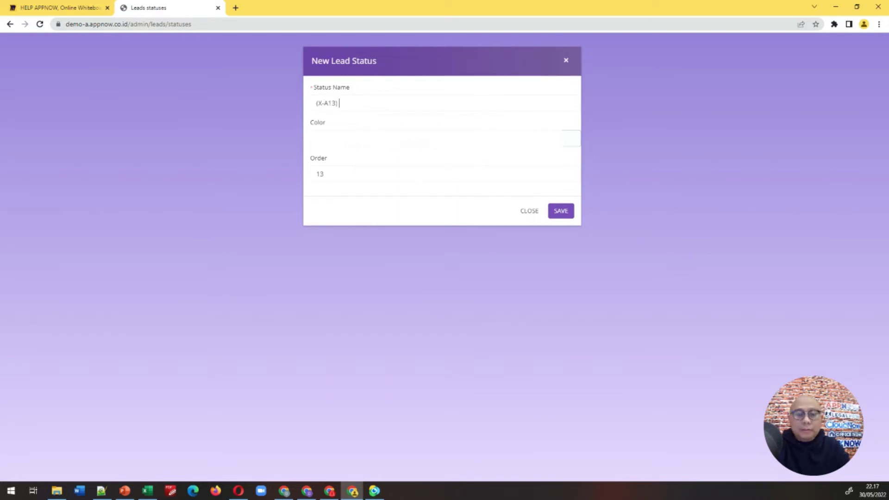
text(ustomer )
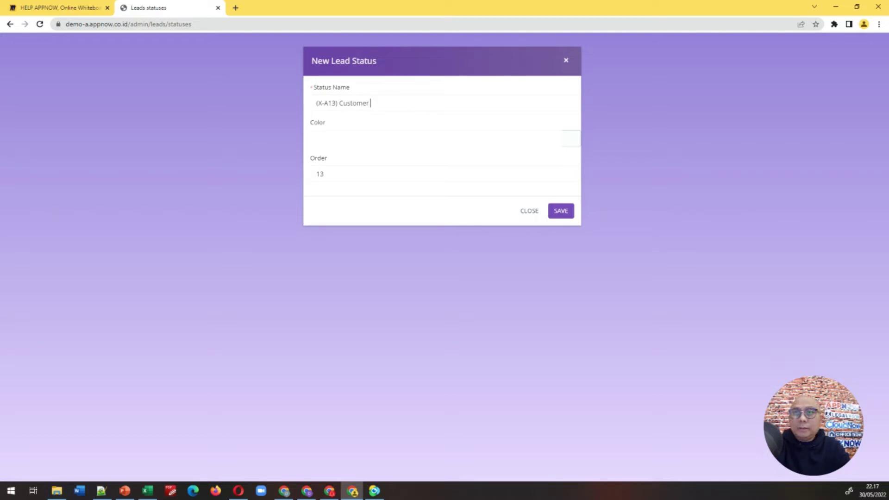
text(- Telah)
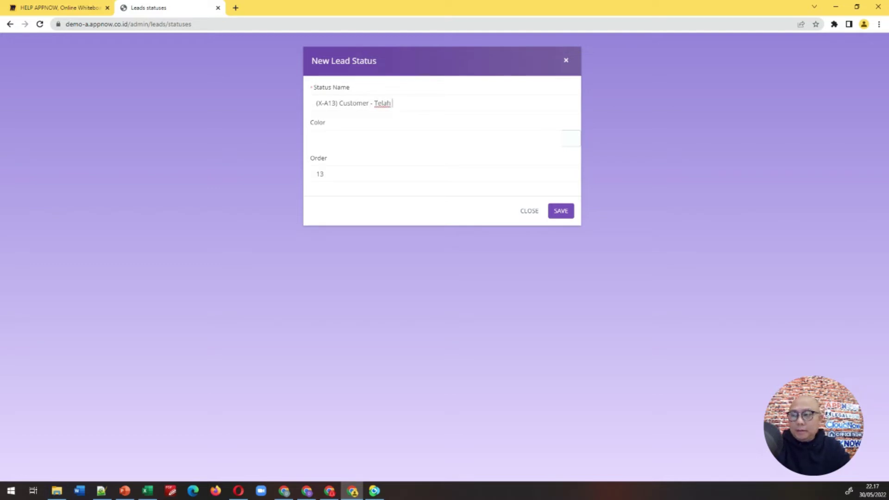
text( Melak)
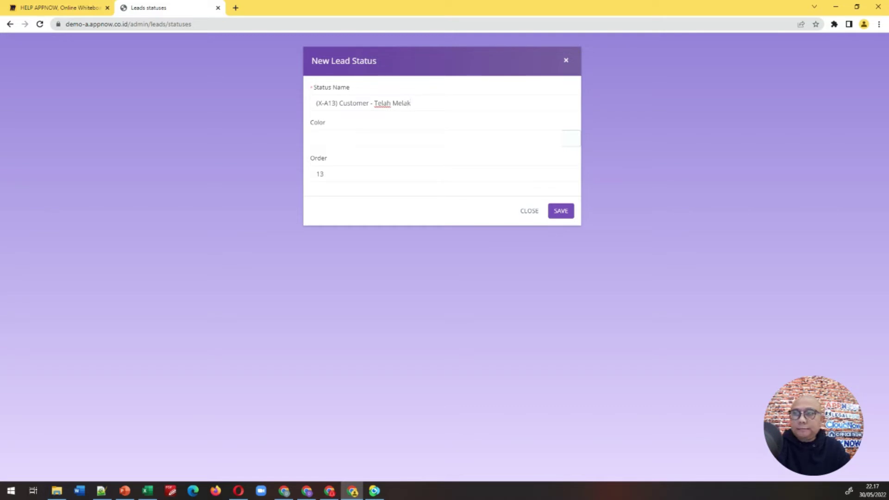
text(ukan Pem)
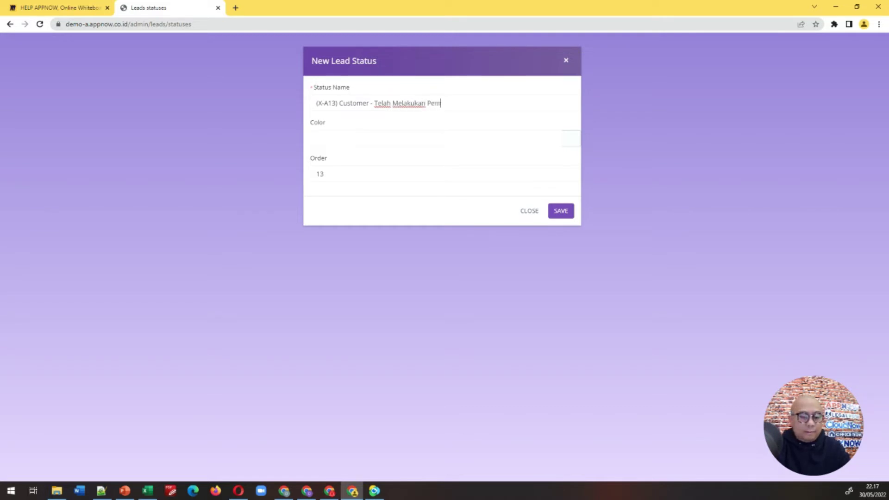
text(bayaran)
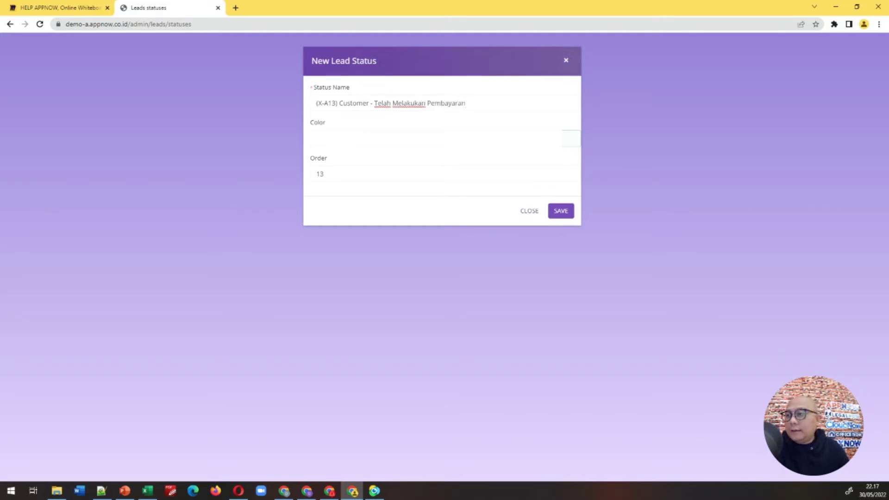
click(560, 210)
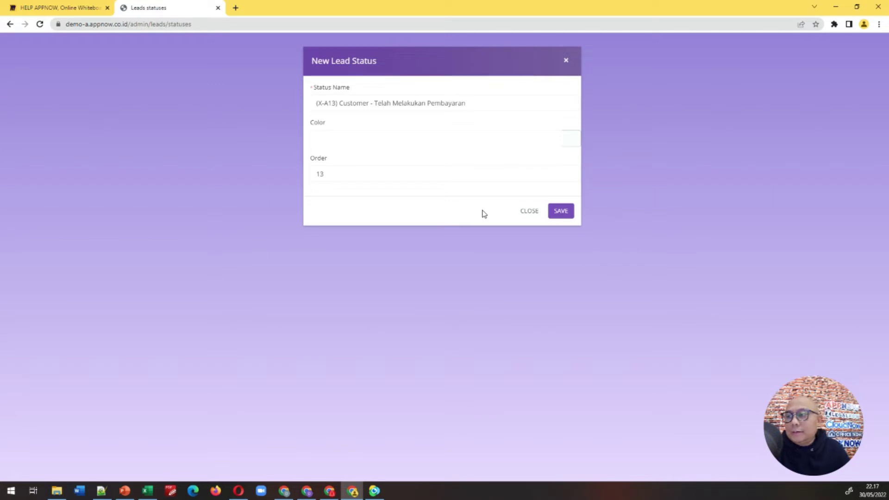
click(565, 212)
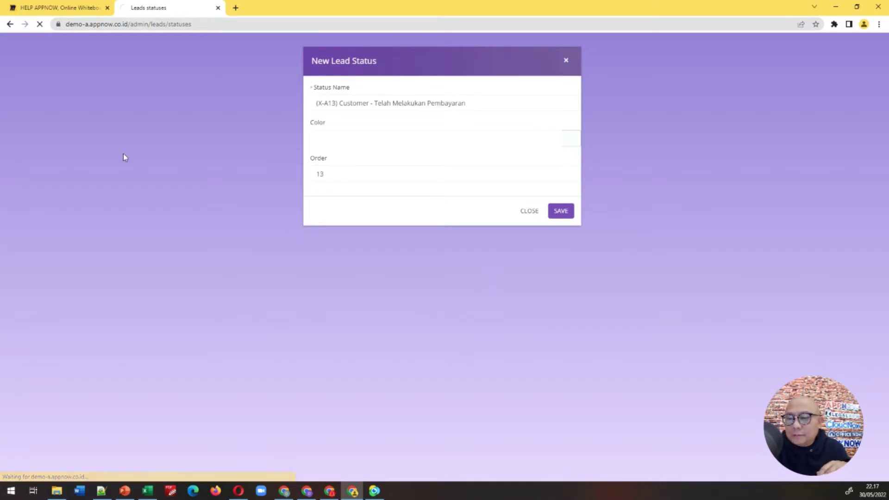
click(68, 13)
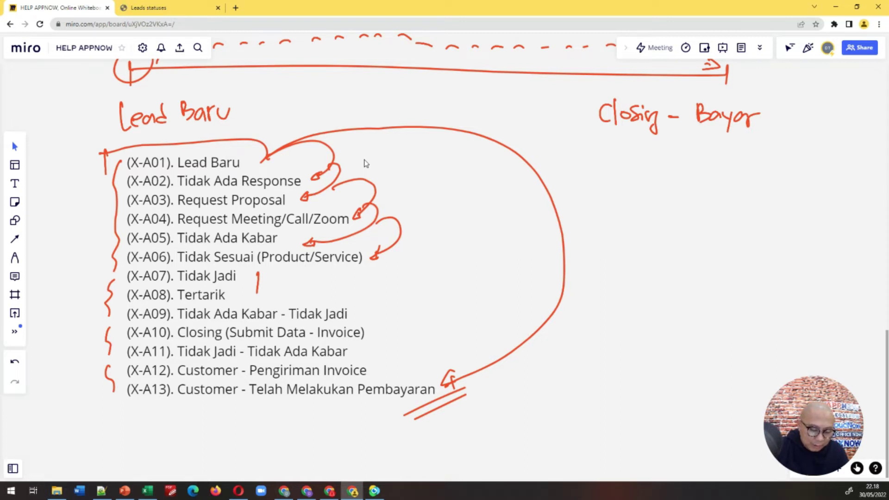
Step: Delete the small red arrows chaining Lead Baru down to Tidak Sesuai
click(366, 163)
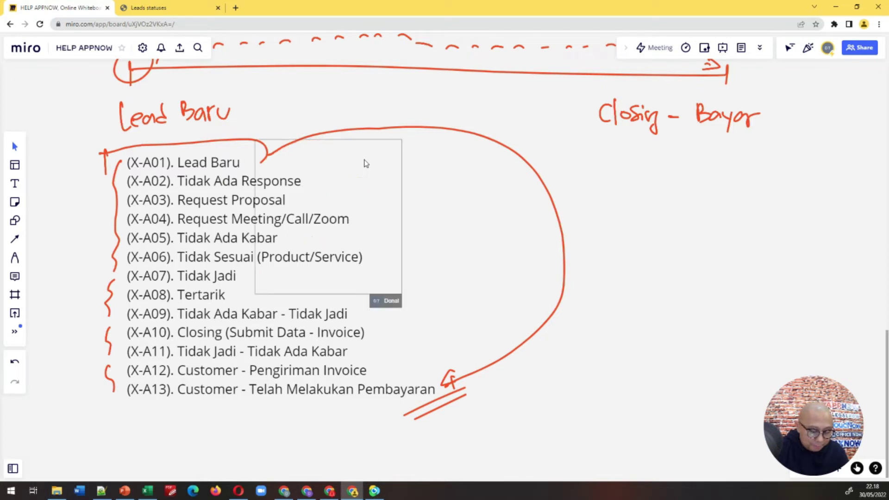
key(Delete)
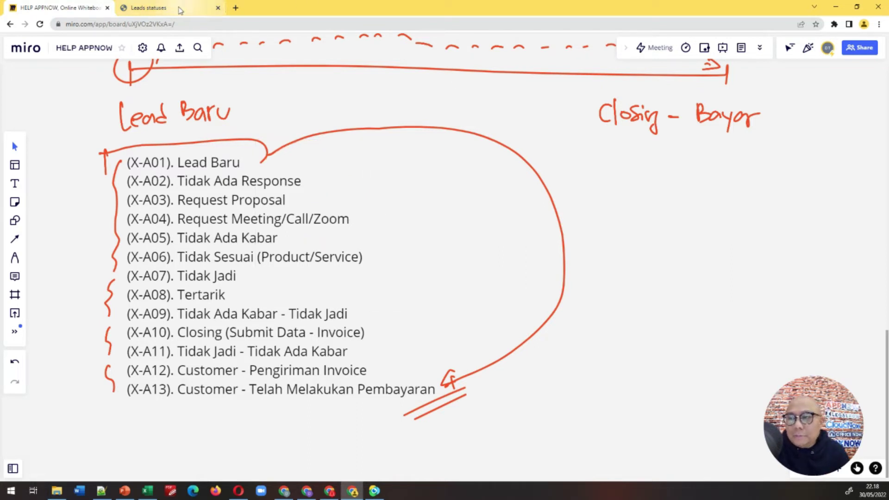
Step: Review the lead statuses settings page
click(180, 10)
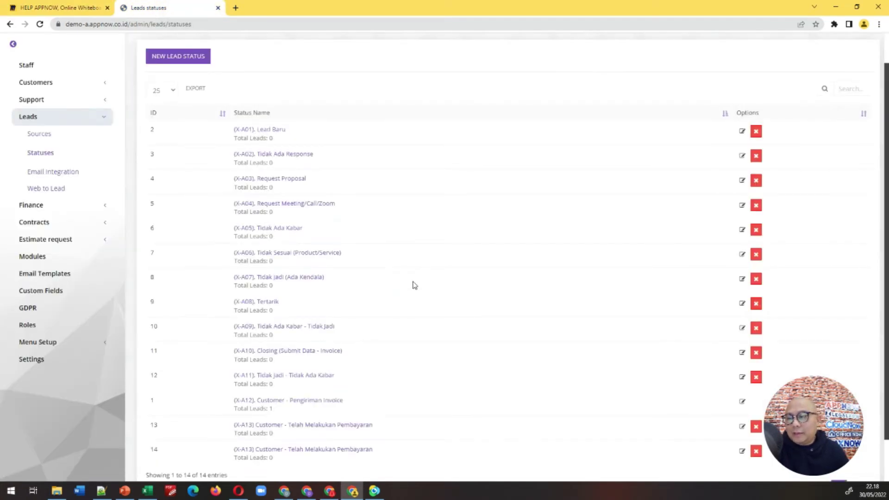
scroll(413, 287, down, 1)
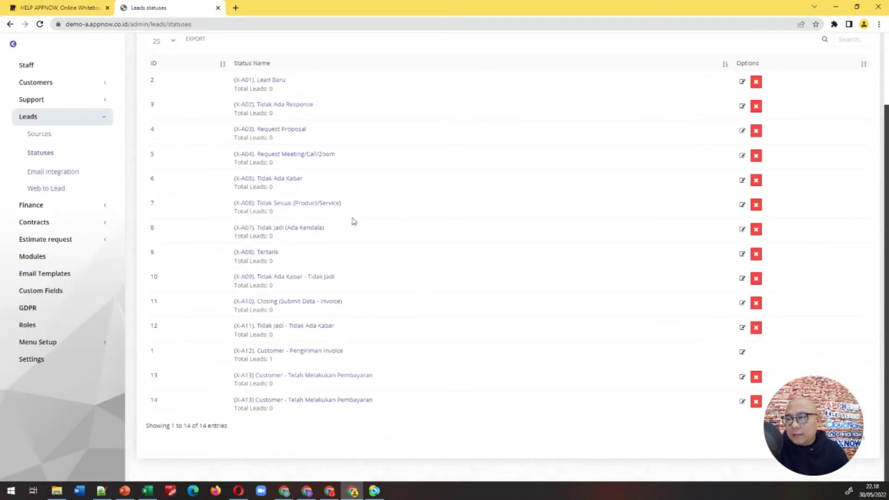
scroll(359, 322, up, 2)
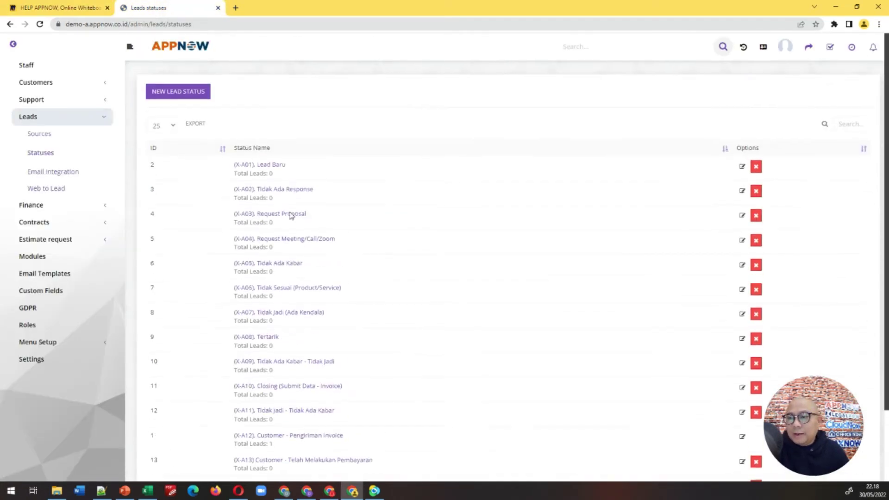
Step: Return to the main menu's Leads list and start a new lead, showing its status choices
click(13, 44)
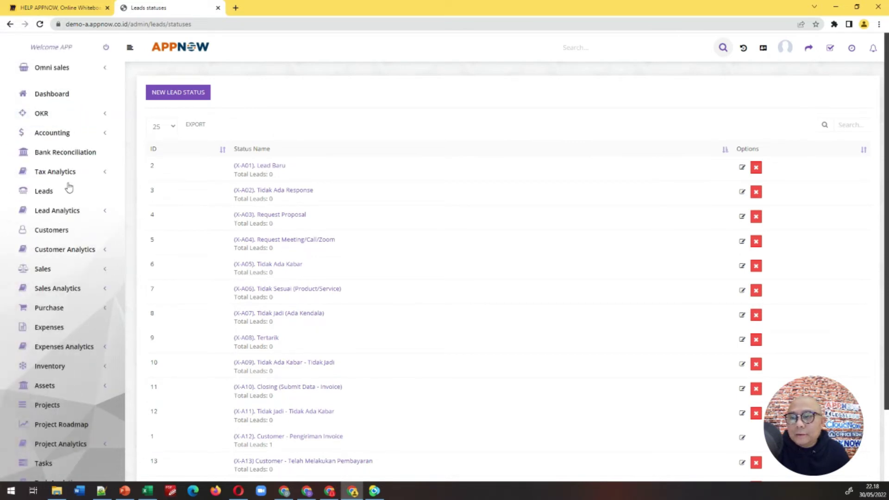
click(68, 195)
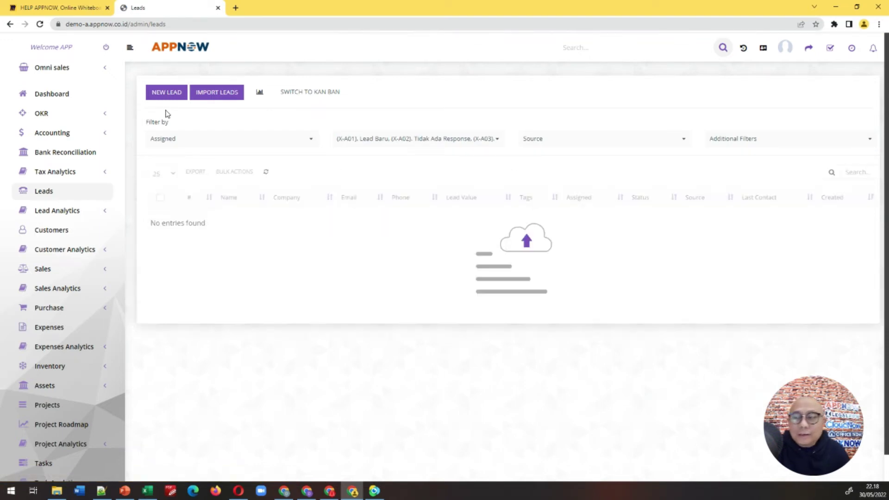
click(167, 92)
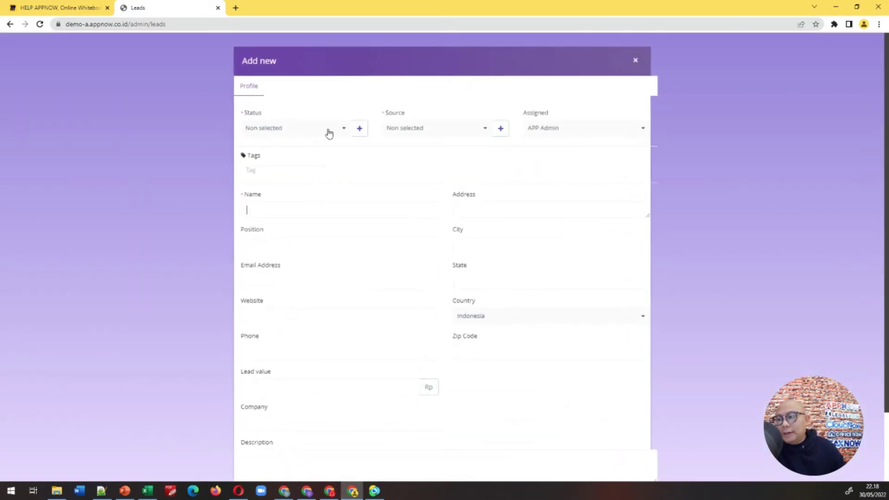
click(329, 133)
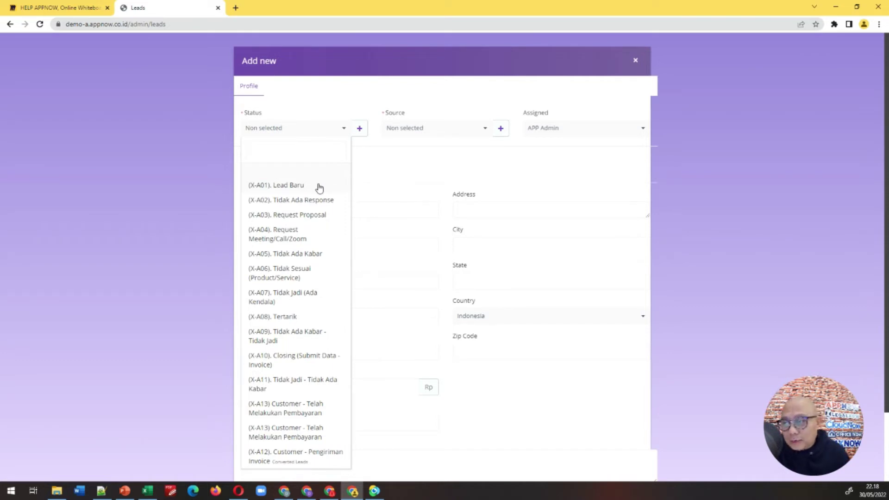
Step: Set status (X-A03). Request Proposal and source Google, and enter the lead's full name
click(315, 218)
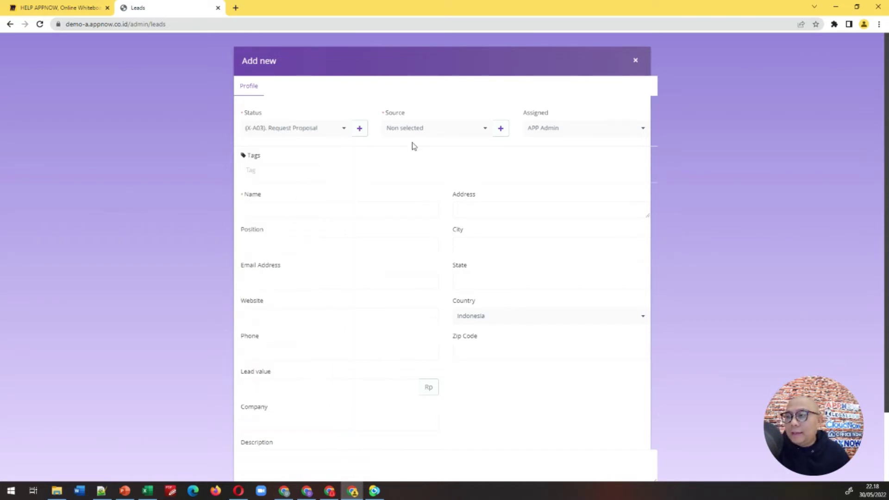
click(452, 135)
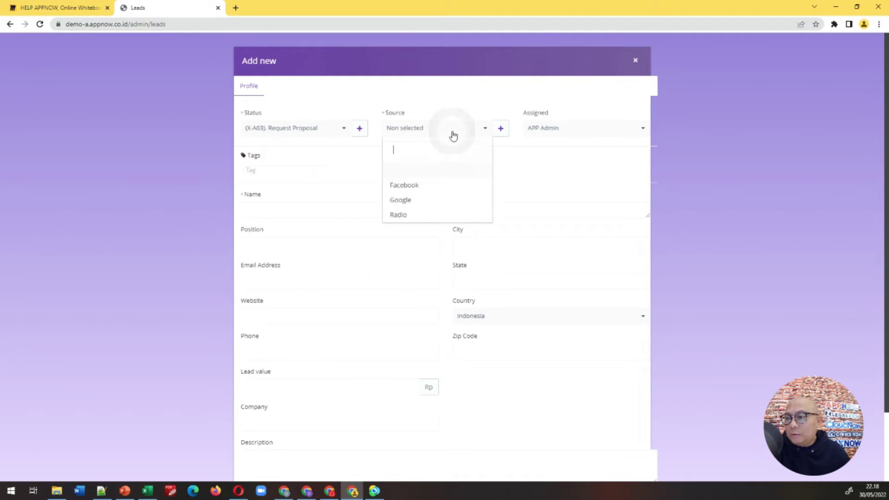
click(411, 198)
click(302, 211)
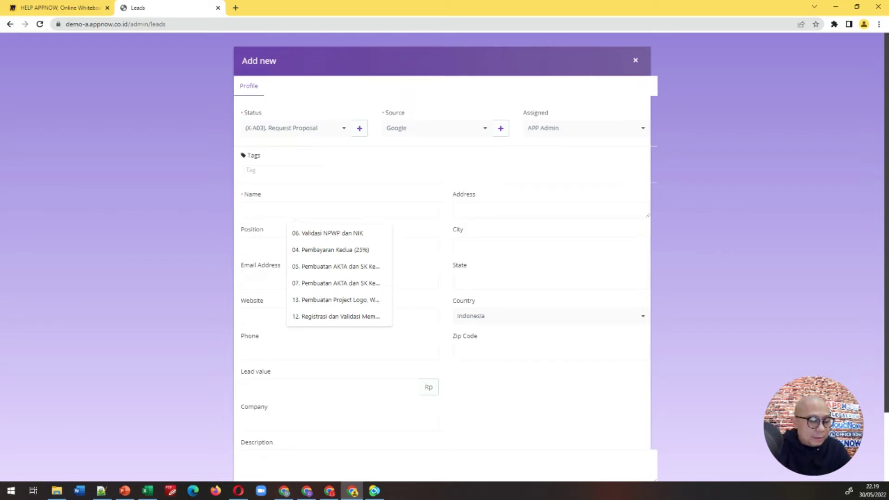
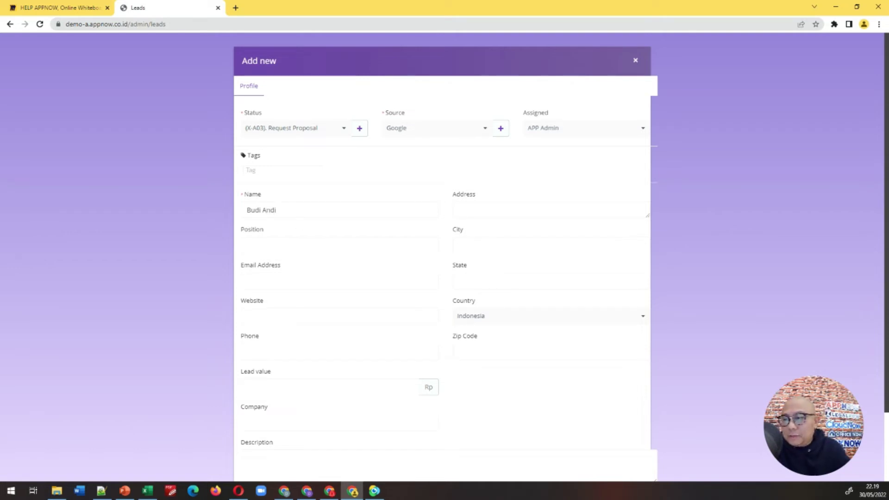
Step: Enter the lead's e-mail address, correcting typing mistakes along the way
click(284, 282)
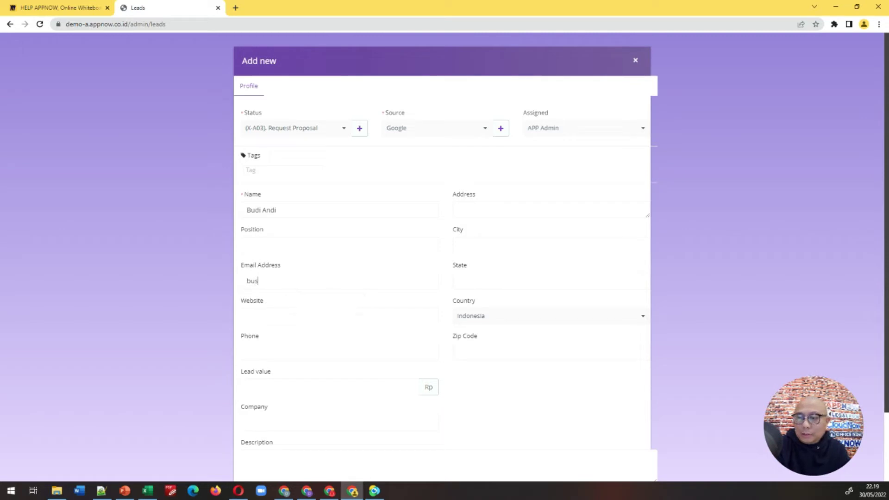
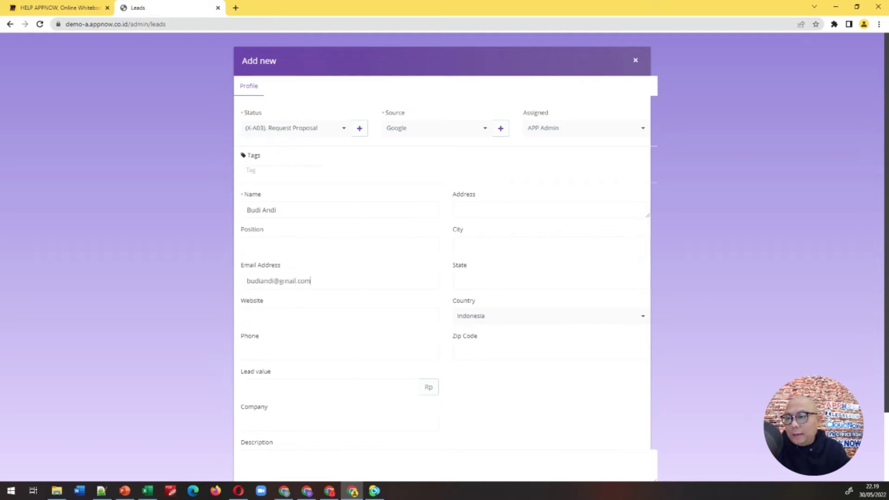
click(282, 315)
Step: Enter the lead's phone number and check the entered phone and e-mail
scroll(282, 312, down, 1)
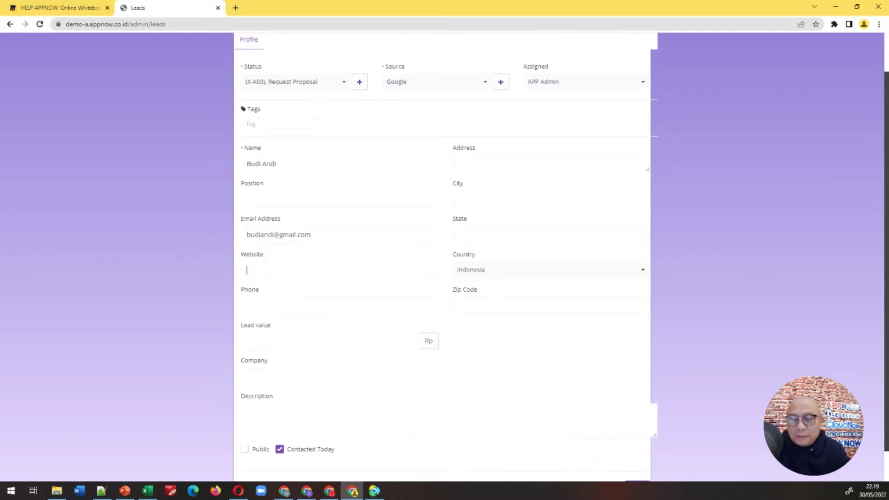
click(277, 304)
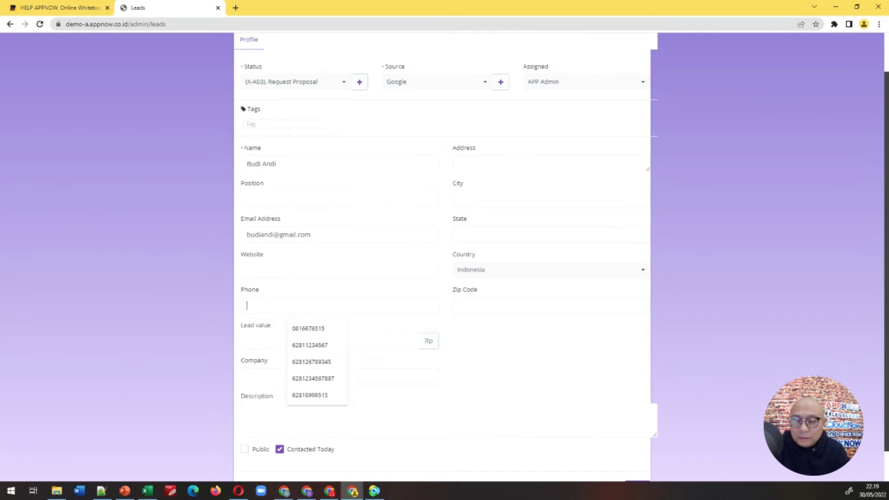
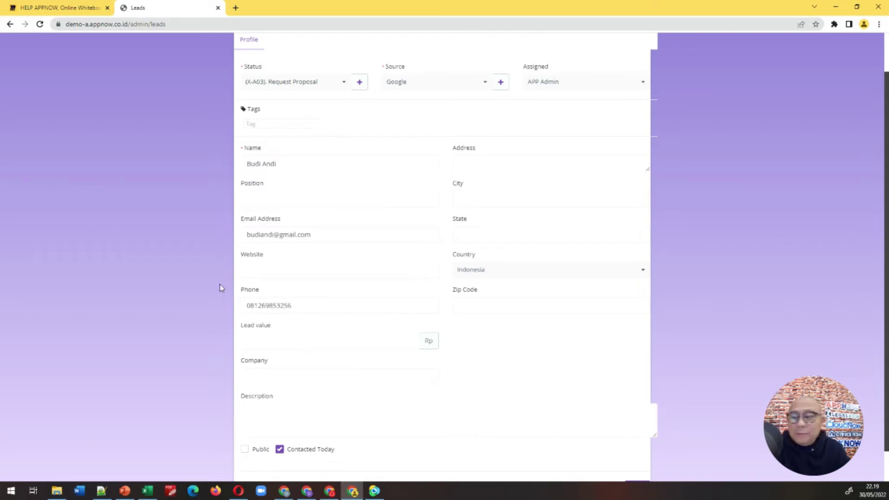
drag(304, 308, 238, 310)
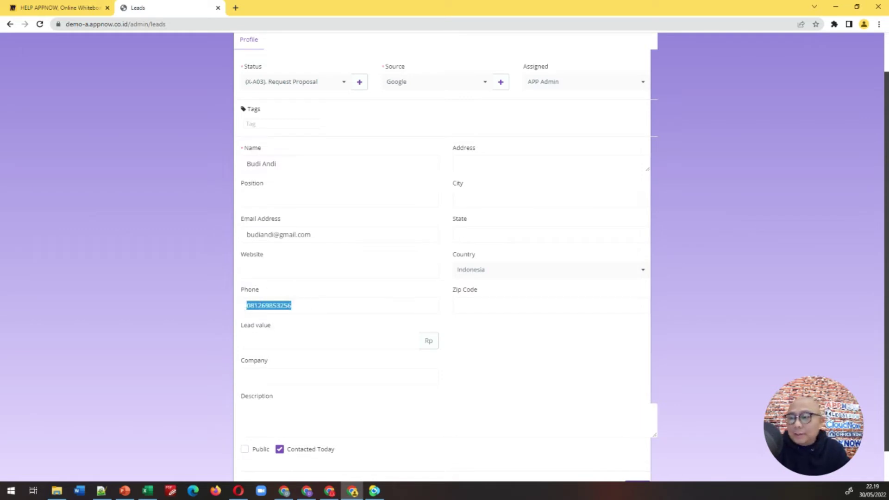
drag(335, 234, 236, 242)
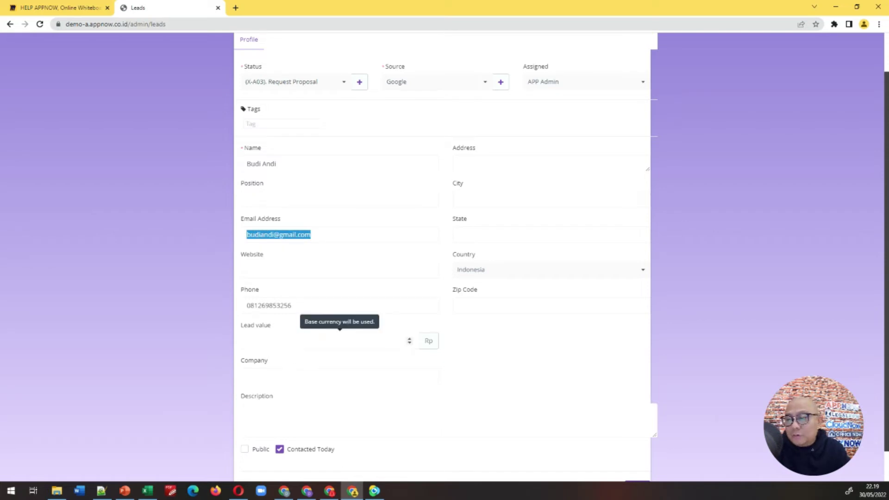
click(303, 337)
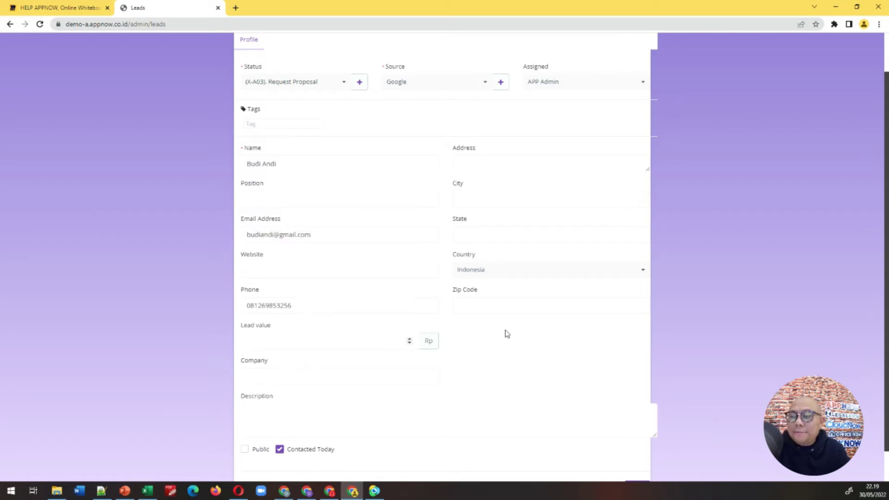
scroll(506, 334, up, 1)
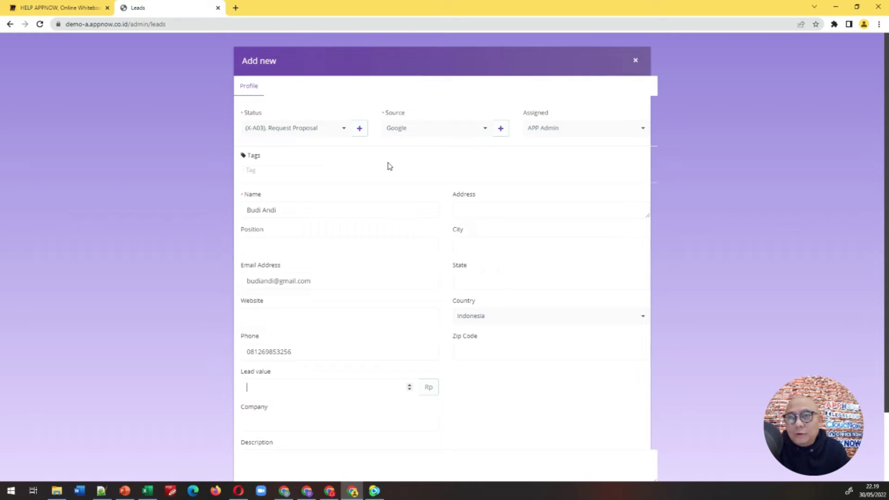
Step: Tag the lead with Pupuk A
click(296, 170)
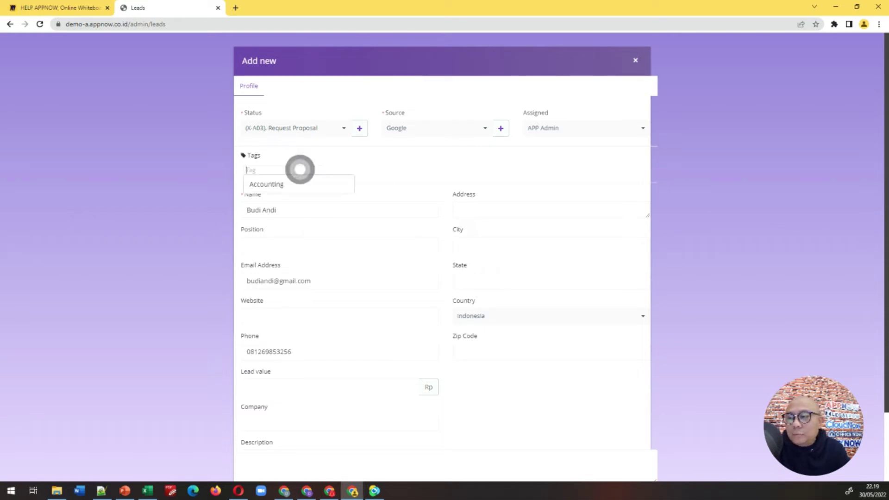
text(Pupuk )
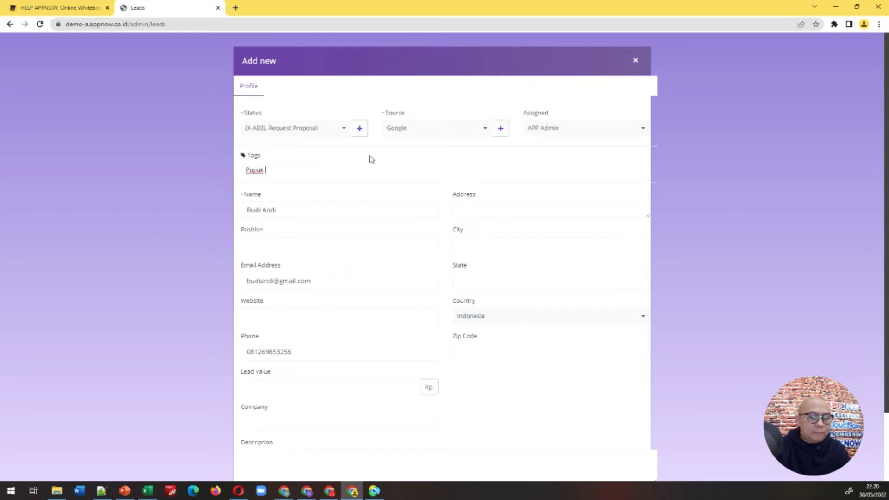
text(A)
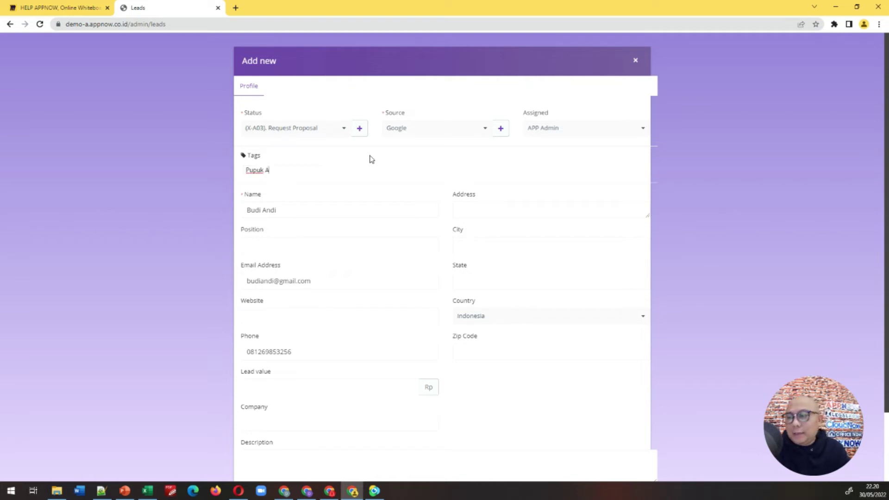
click(373, 161)
click(421, 157)
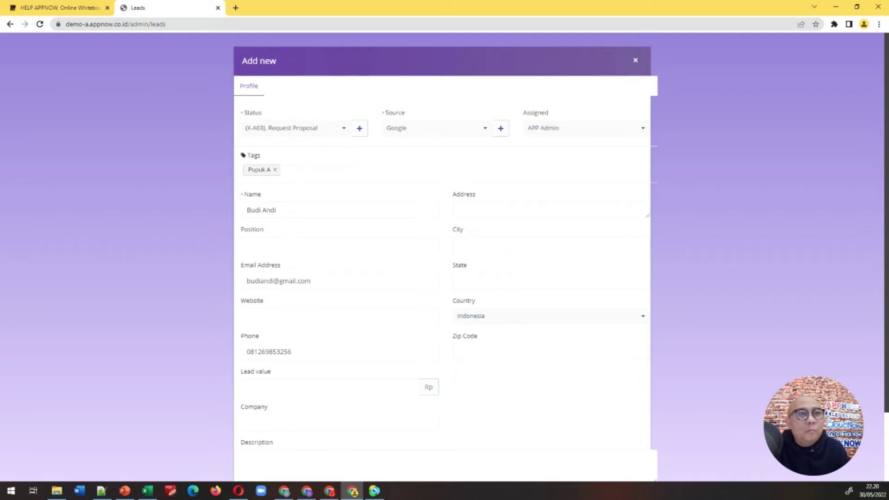
Step: Enter a lead value of 1500000
scroll(198, 266, down, 1)
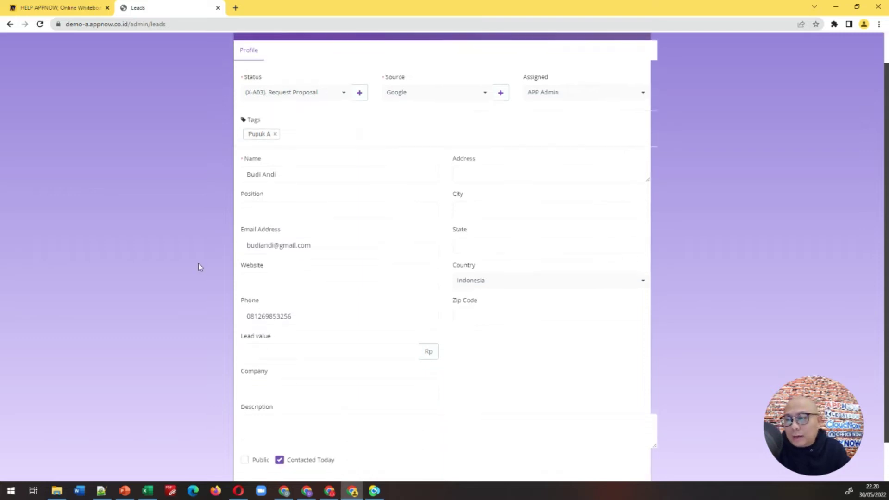
click(270, 341)
scroll(201, 336, down, 1)
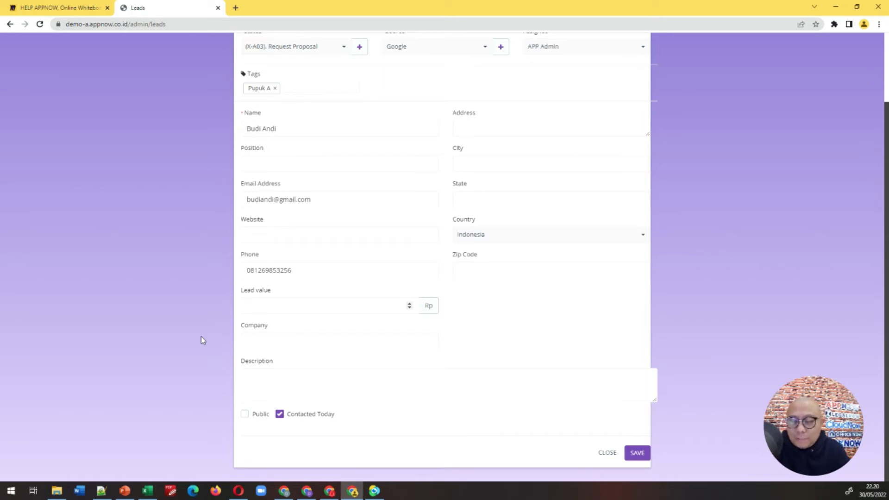
text(1500000)
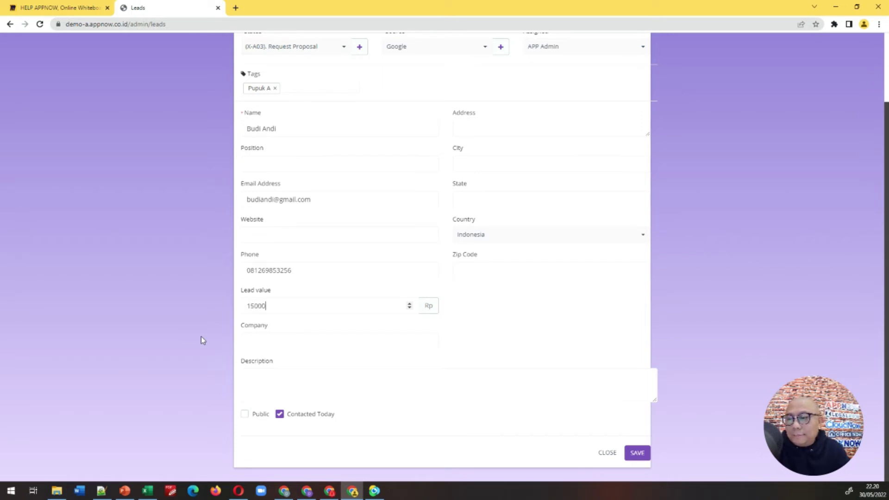
click(485, 299)
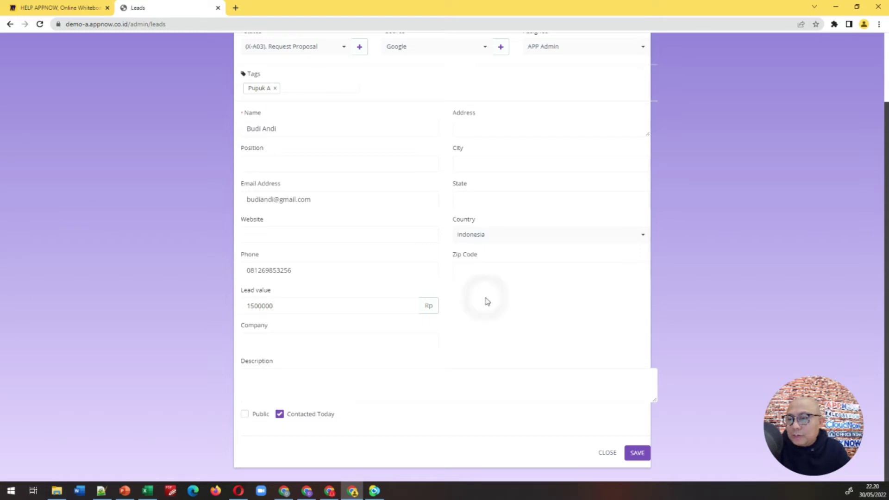
Step: Review the Name field and the rest of the form, including Contacted Today
scroll(272, 318, up, 2)
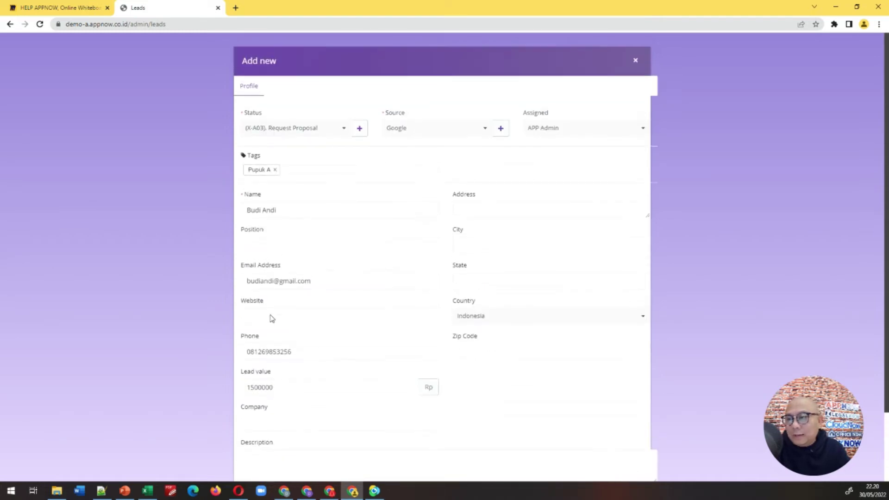
triple_click(298, 208)
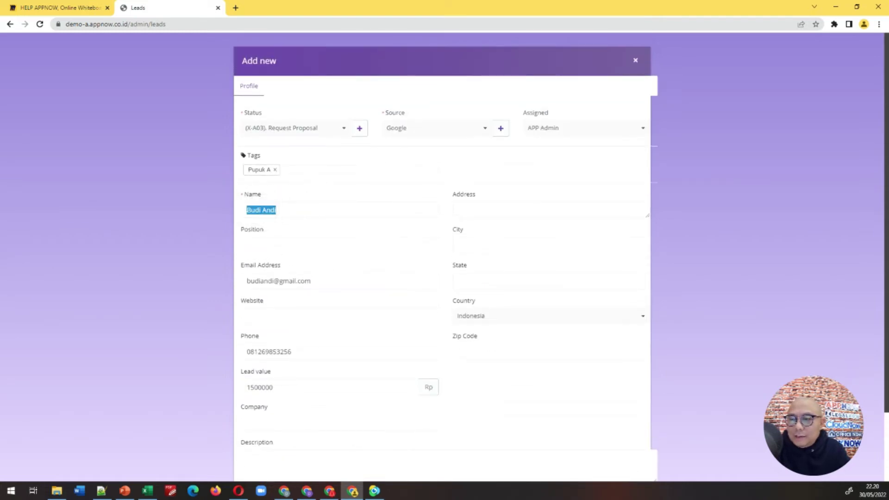
click(287, 207)
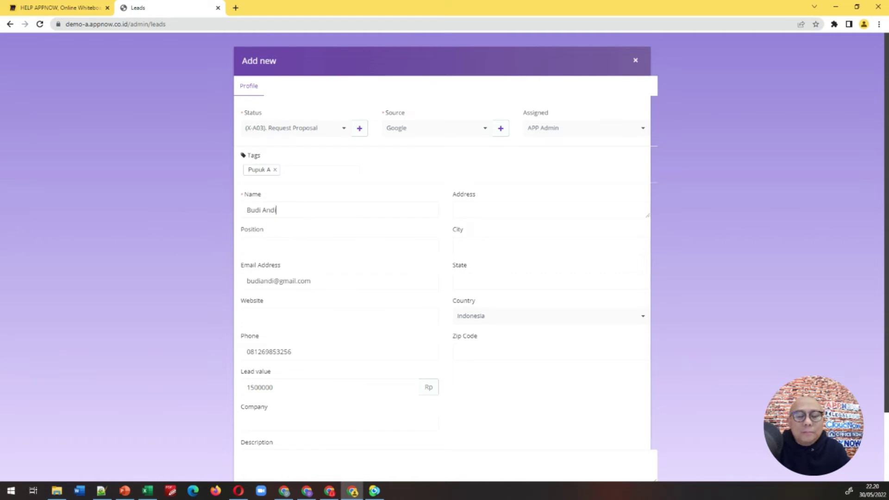
scroll(176, 293, down, 1)
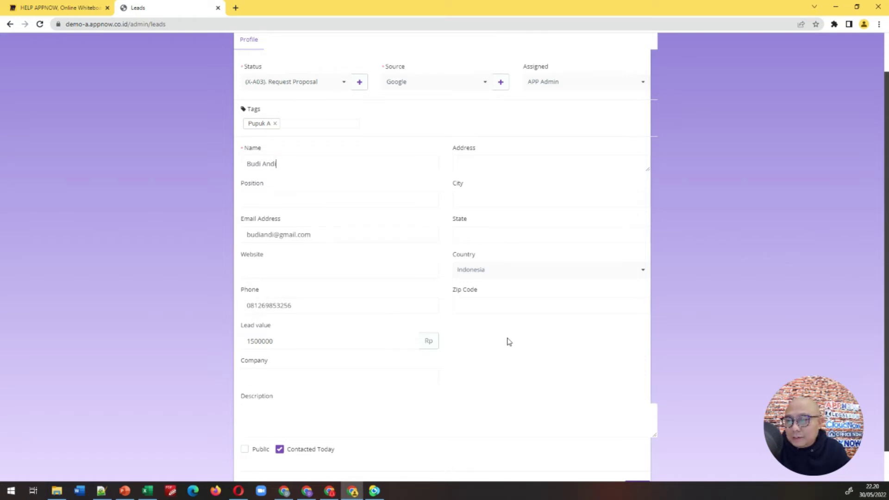
scroll(505, 343, down, 1)
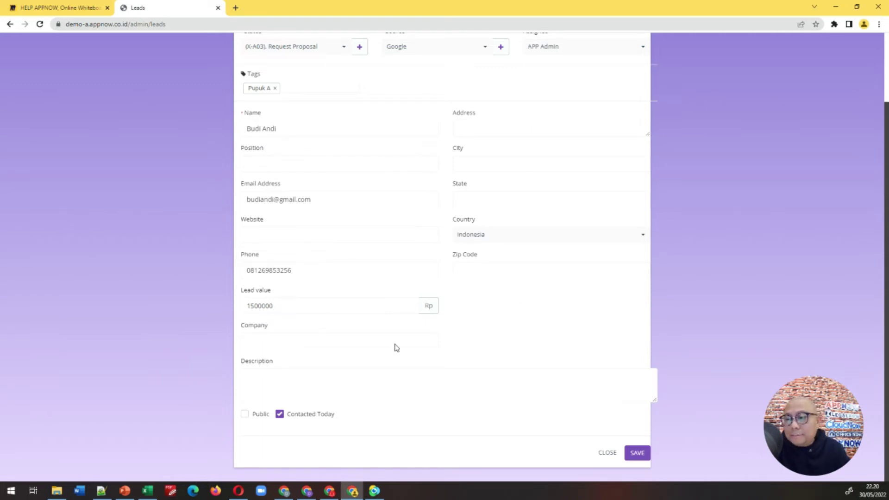
scroll(546, 311, up, 2)
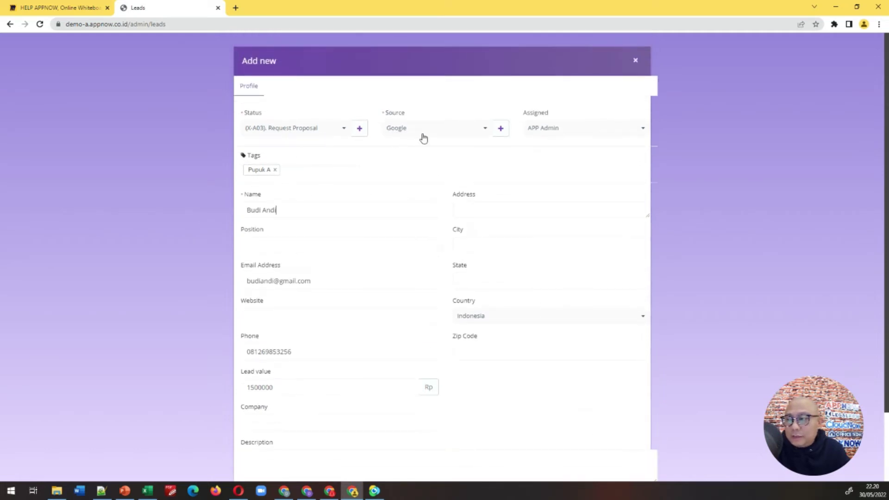
scroll(532, 268, down, 2)
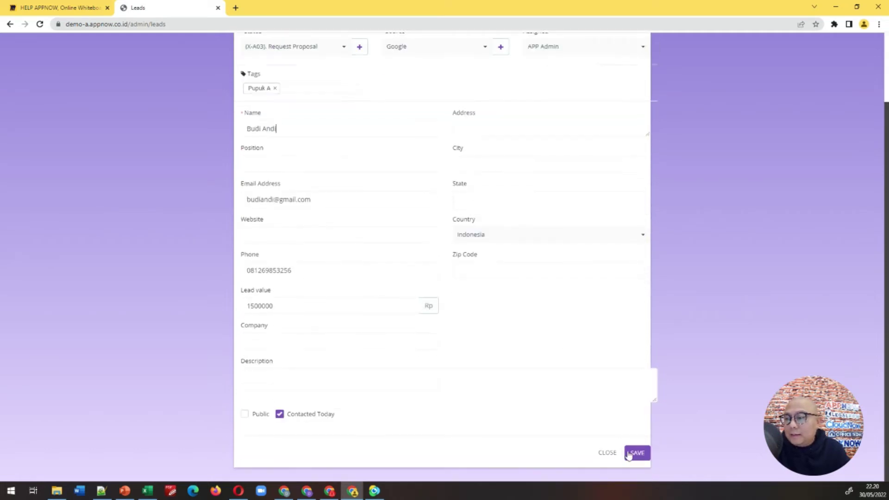
Step: Save the lead as #10 and close its profile to return to the Leads list
click(629, 454)
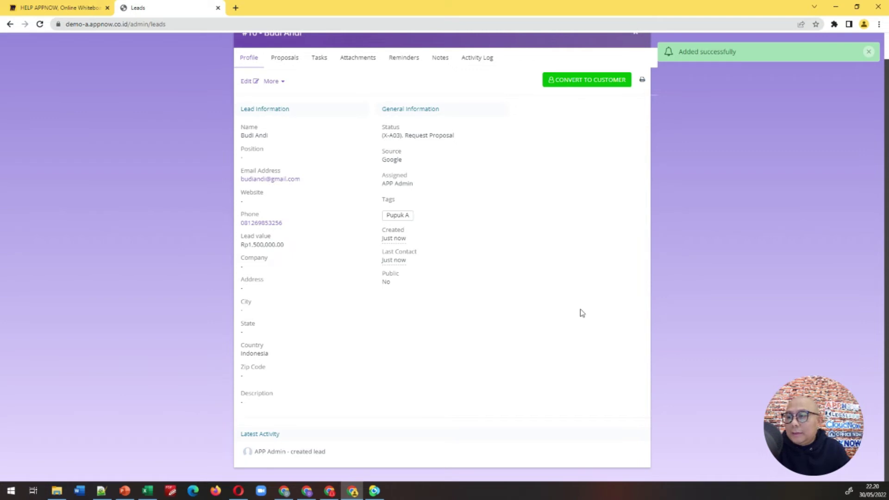
scroll(555, 315, up, 1)
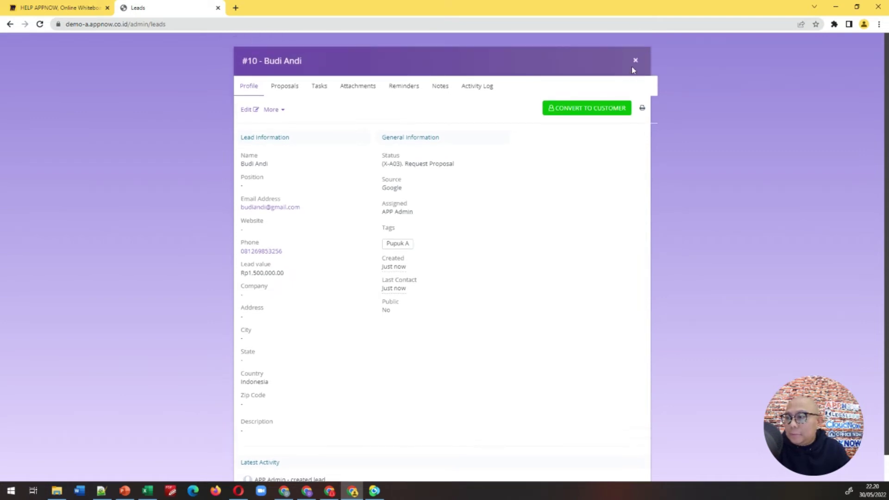
click(636, 61)
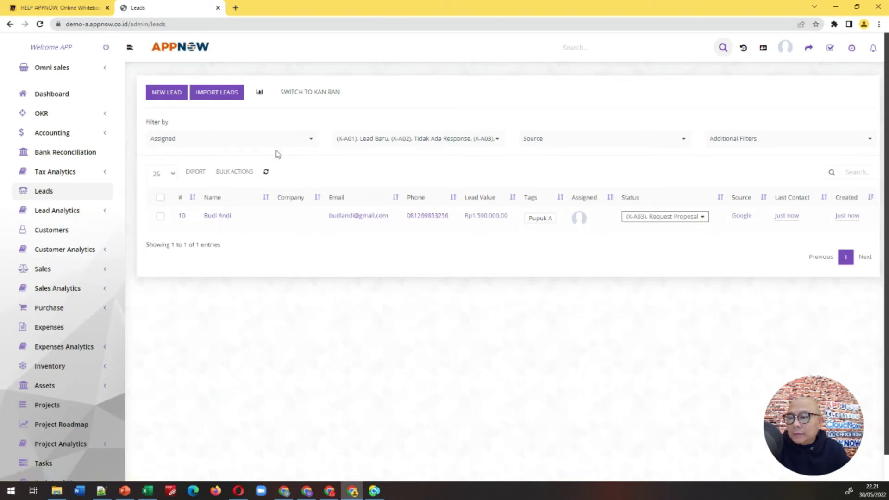
Step: On the kanban board, move lead #10 from X-A03 into X-A04 Request Meeting/Call/Zoom
click(311, 92)
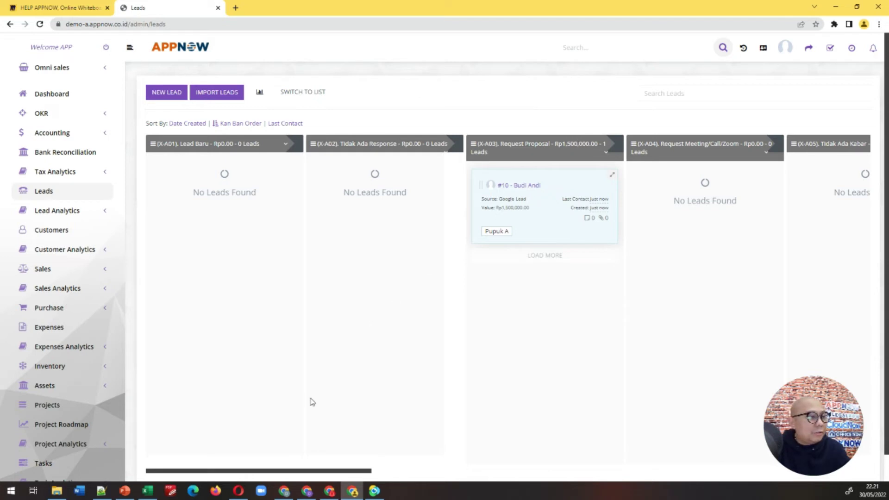
drag(222, 472, 739, 469)
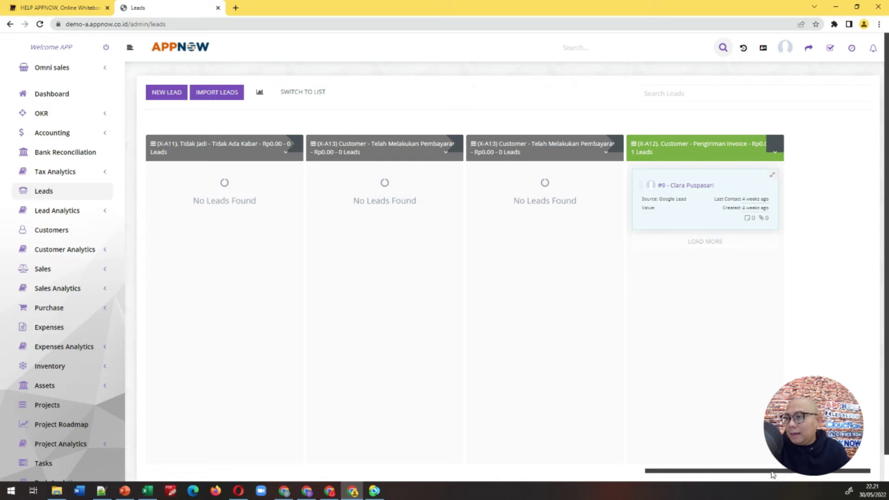
drag(772, 473, 429, 473)
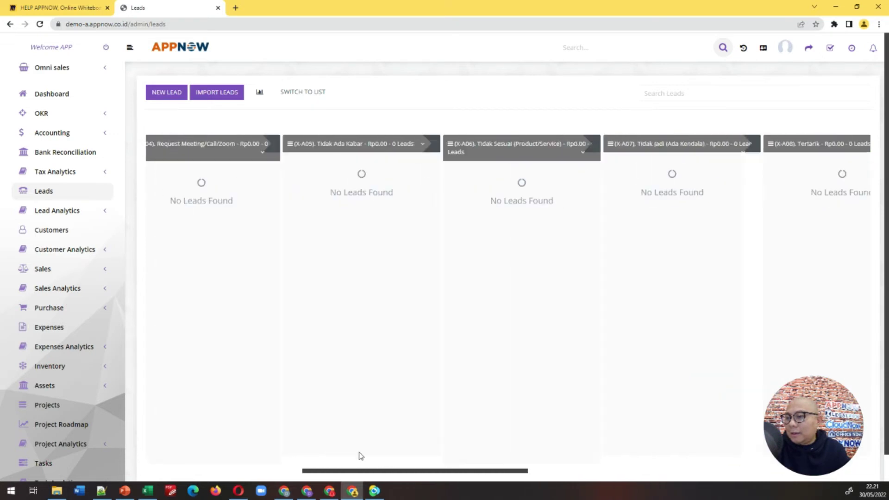
drag(361, 456, 245, 448)
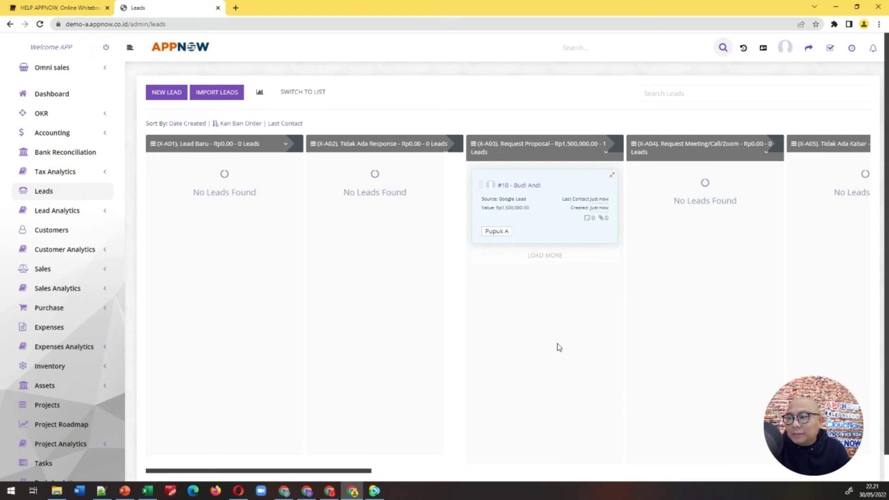
drag(556, 179, 704, 250)
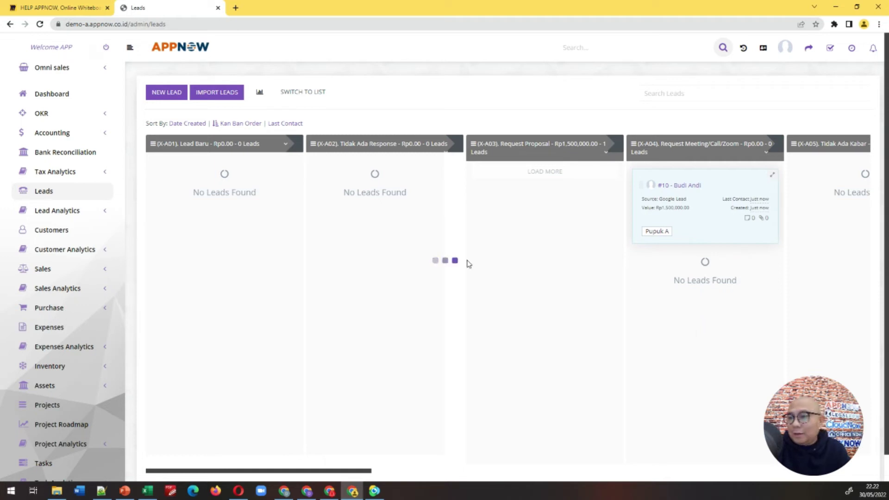
click(307, 96)
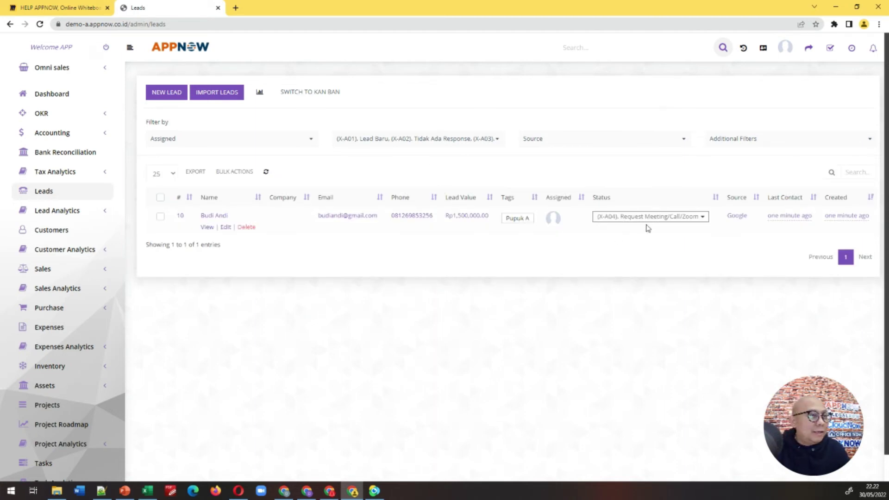
Step: Set lead #10's status to (X-A08). Tertarik and verify it in the edit form
click(702, 220)
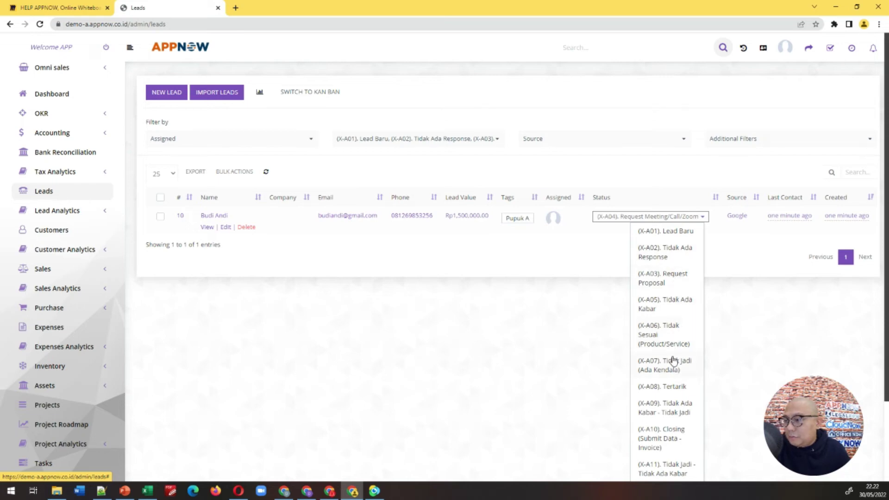
click(668, 388)
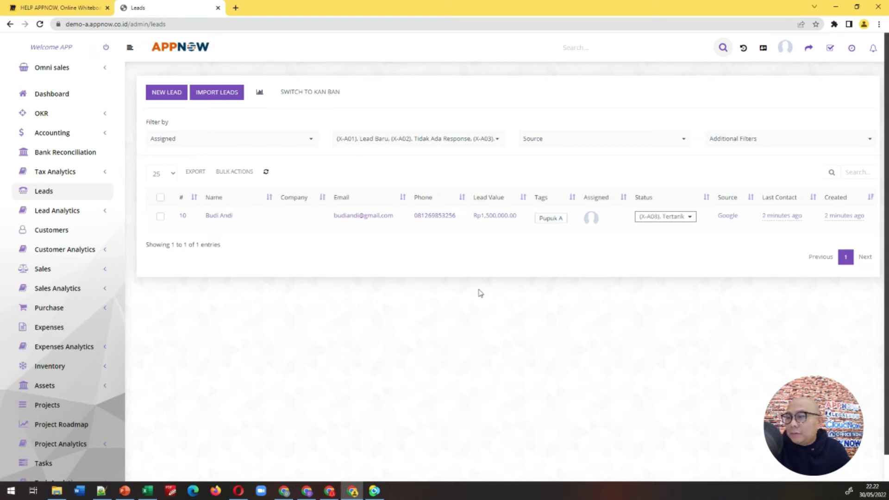
mouse_move(227, 224)
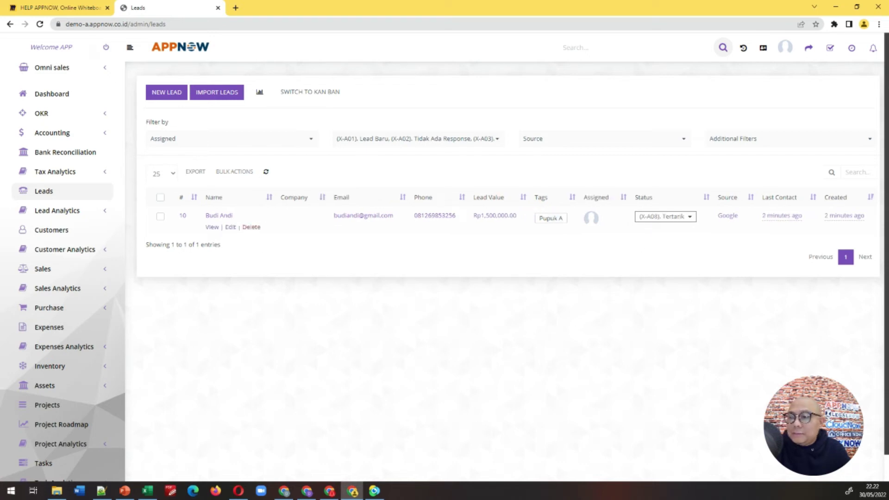
click(231, 228)
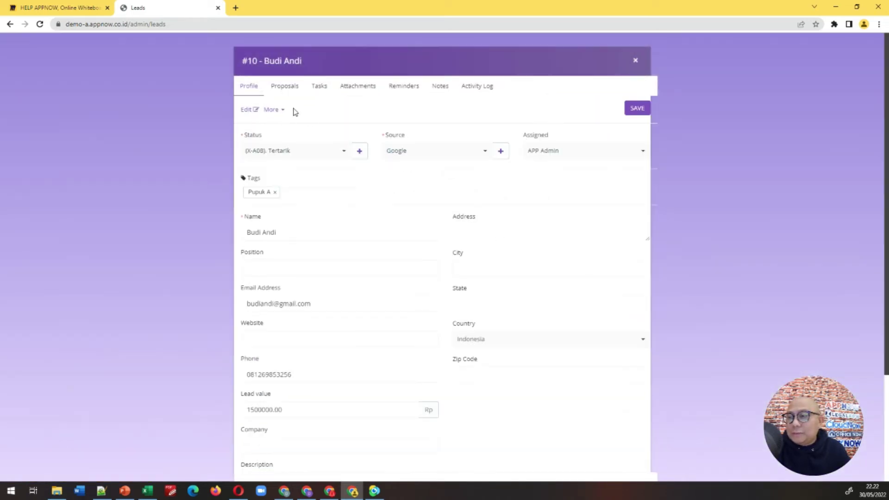
click(344, 151)
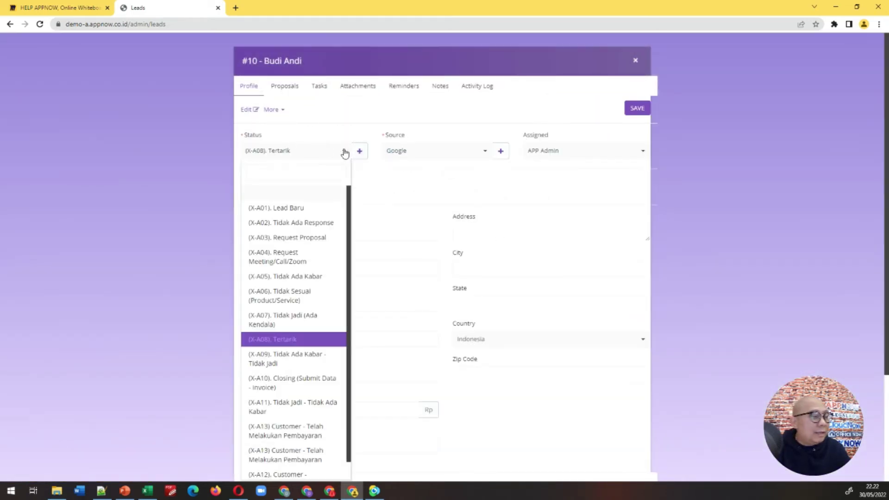
click(344, 153)
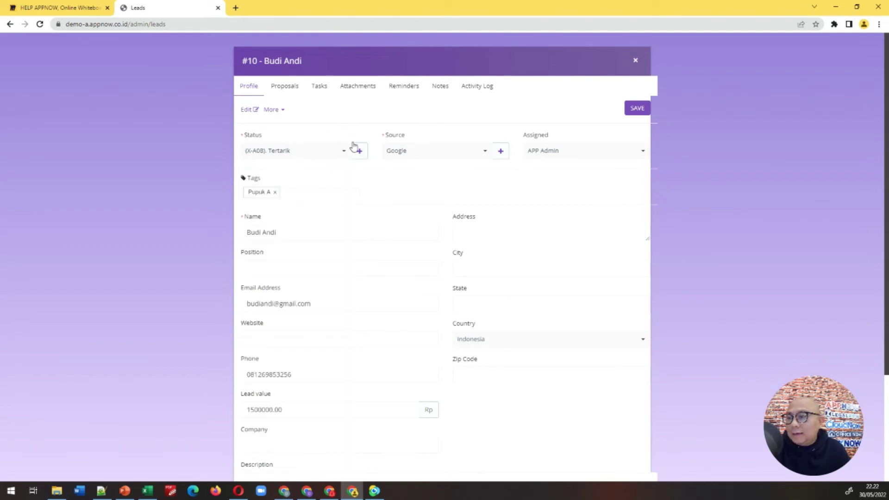
click(634, 62)
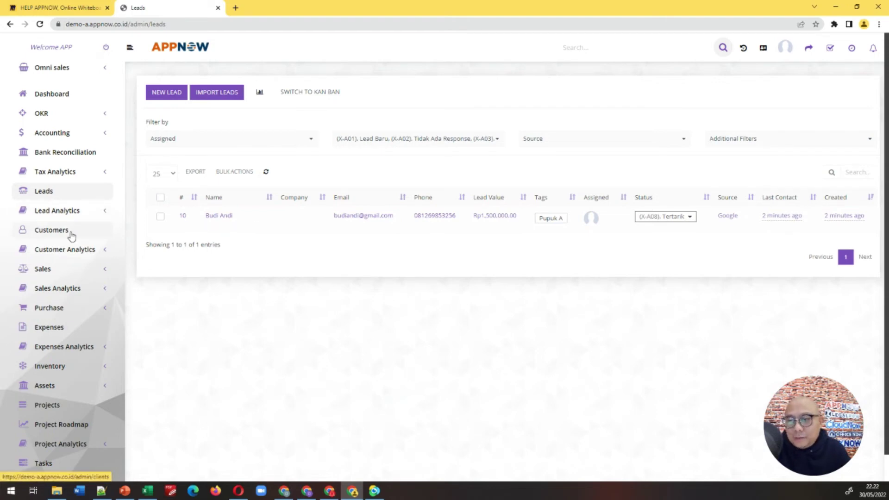
Step: Open the Lead Report from the Lead Analytics section
click(99, 216)
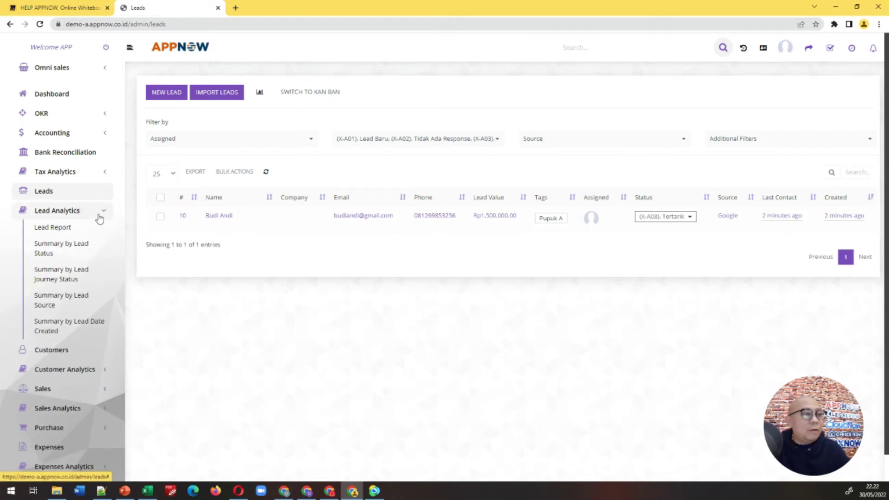
click(60, 227)
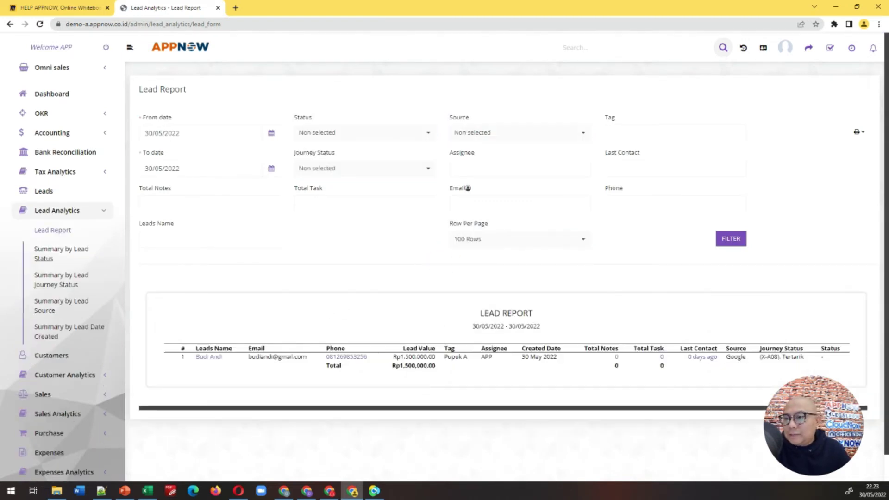
click(391, 408)
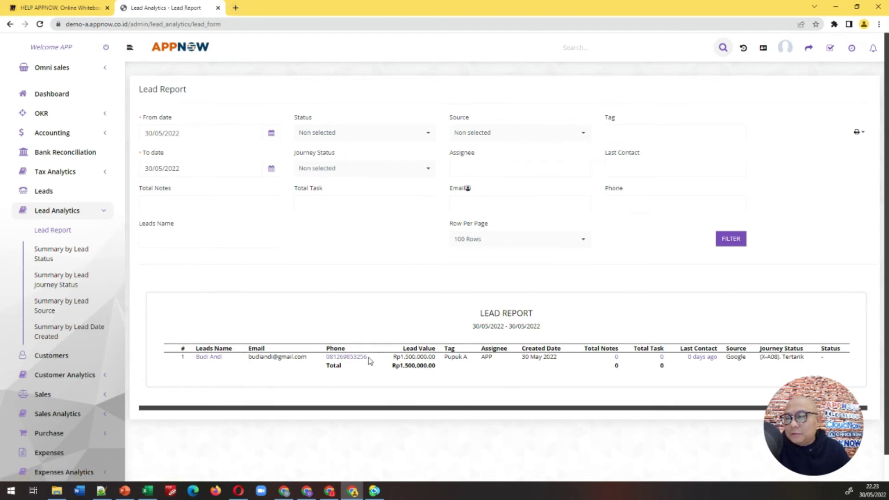
Step: Open the lead's phone link in a Chatnow tab, then return to the Lead Report
click(365, 357)
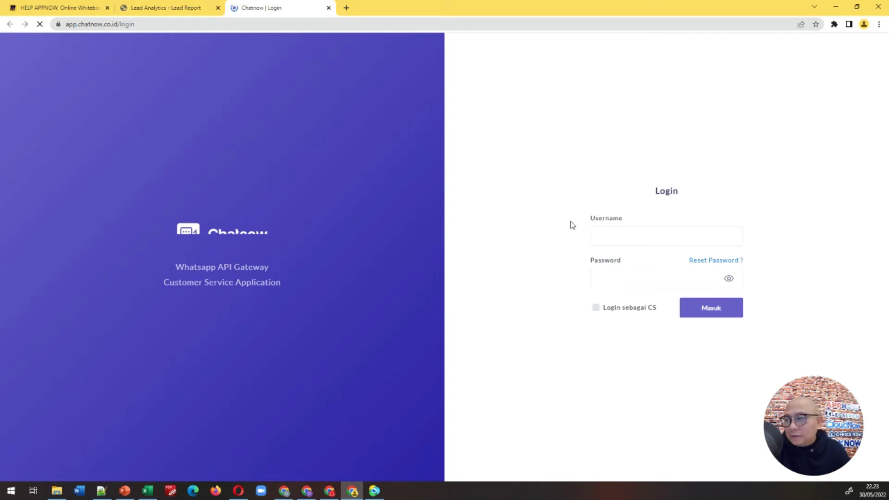
click(177, 9)
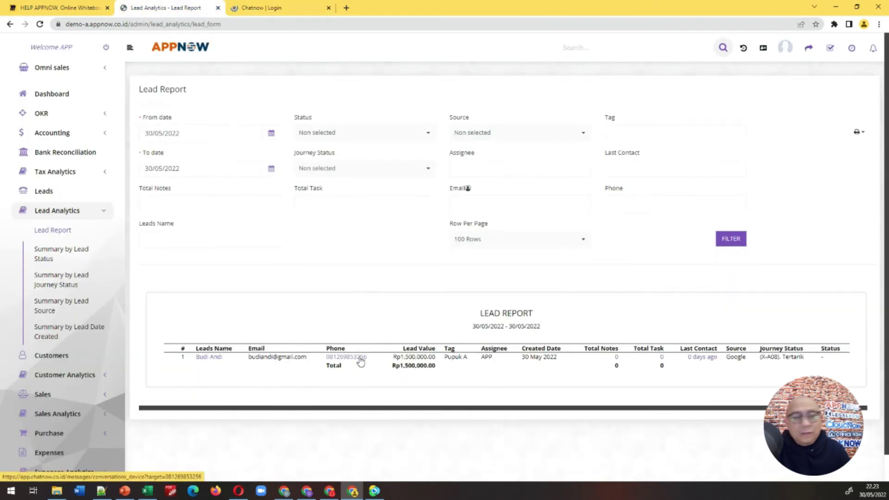
click(278, 8)
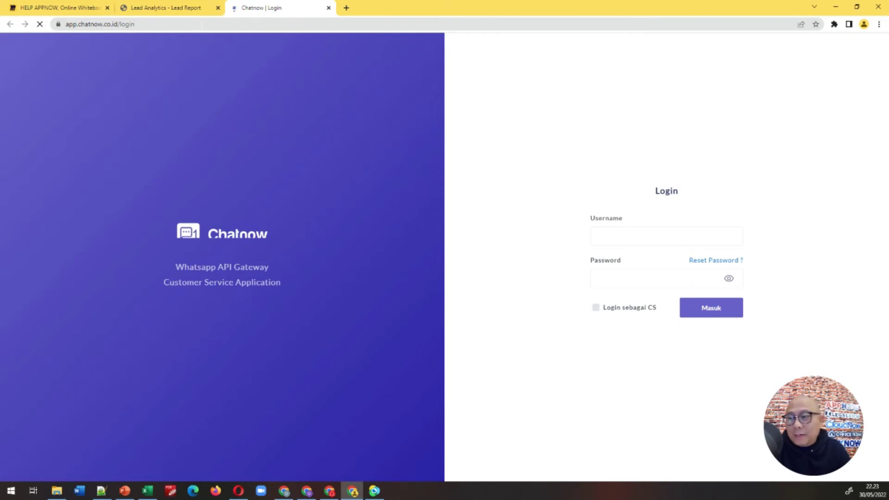
click(194, 12)
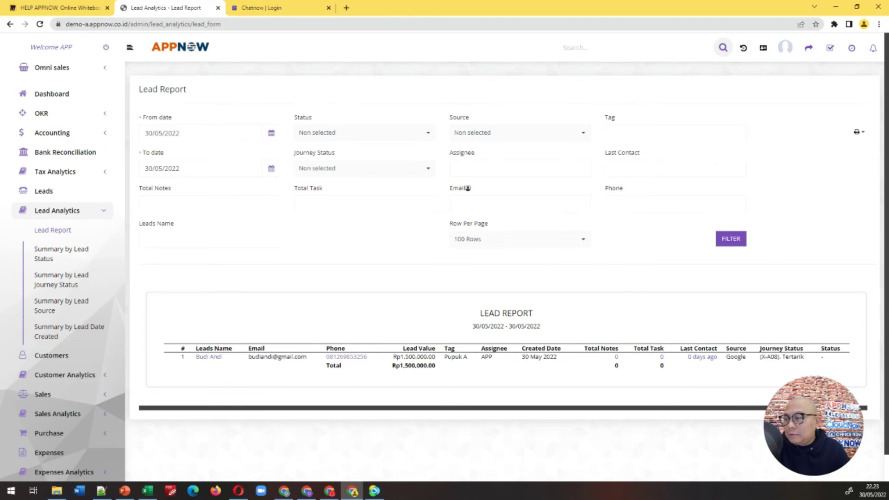
Step: Filter the Lead Report on journey status (X-A08). Tertarik
click(407, 133)
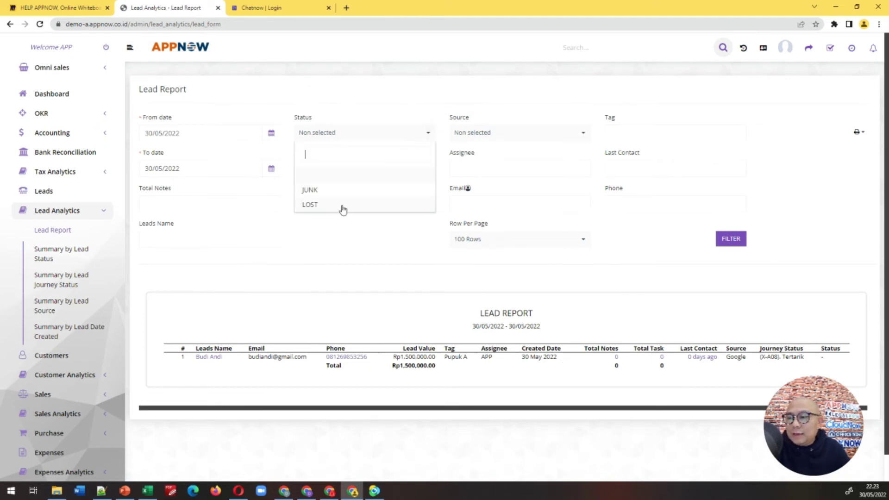
click(343, 104)
click(357, 167)
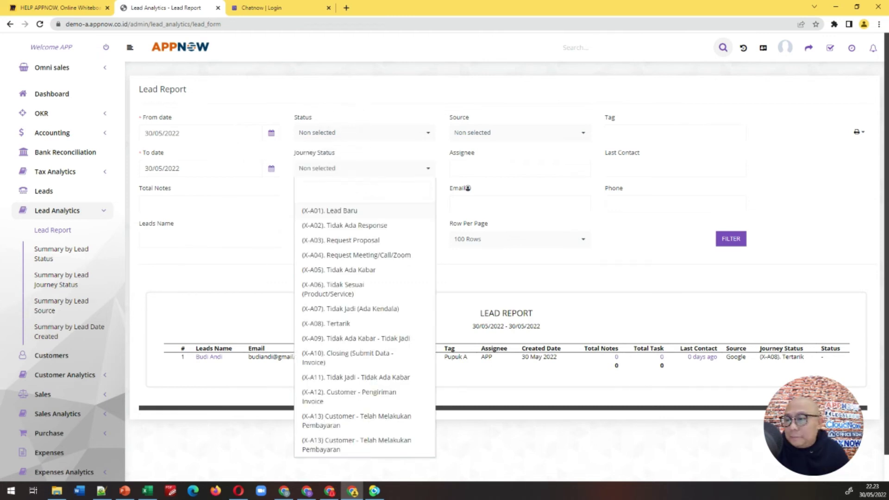
click(273, 278)
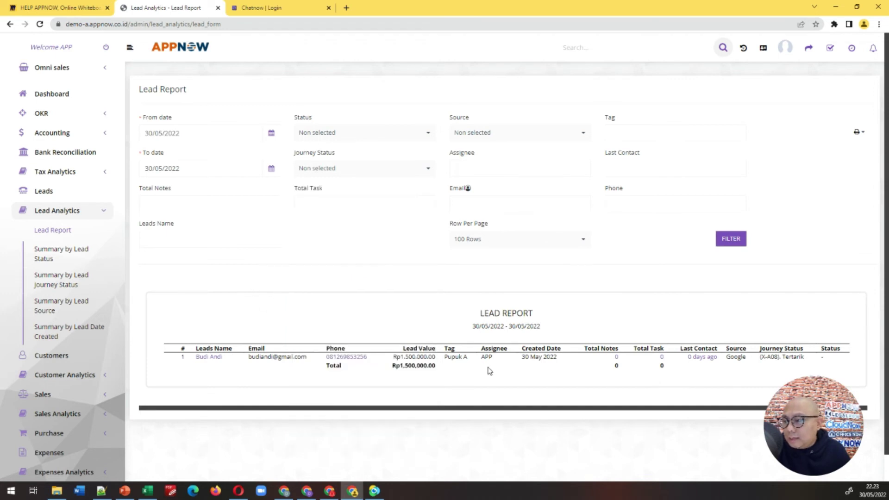
click(363, 169)
click(345, 324)
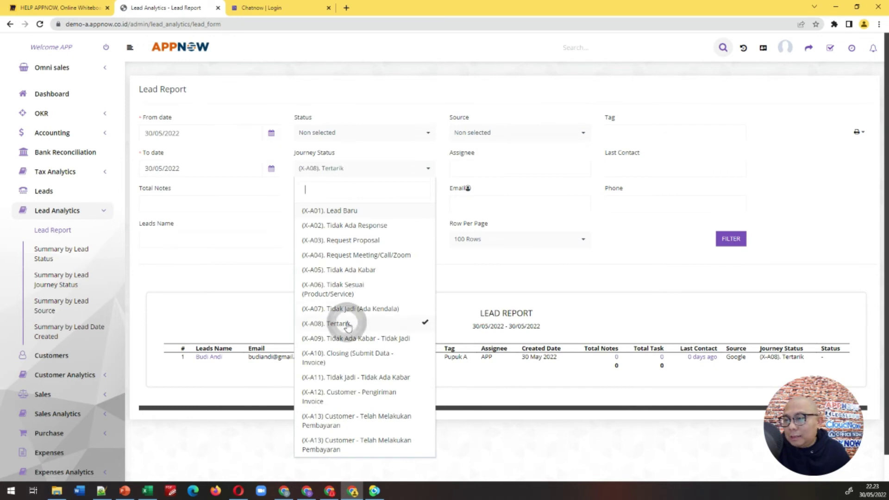
click(686, 264)
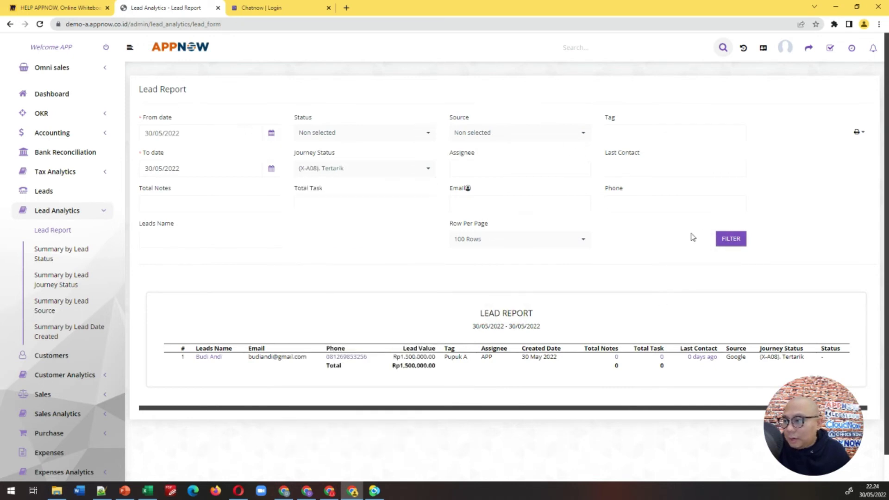
click(724, 239)
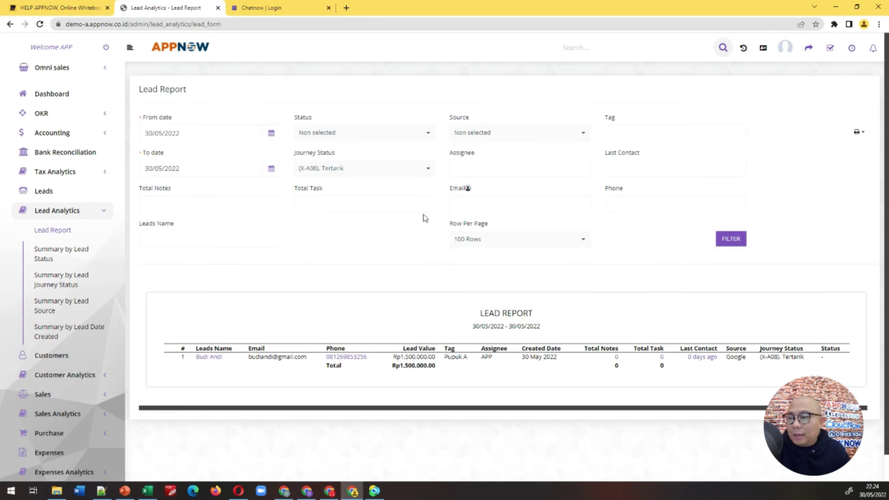
Step: Add X-A03, X-A05, X-A06 and X-A07 to the journey status filter and reapply it
click(357, 168)
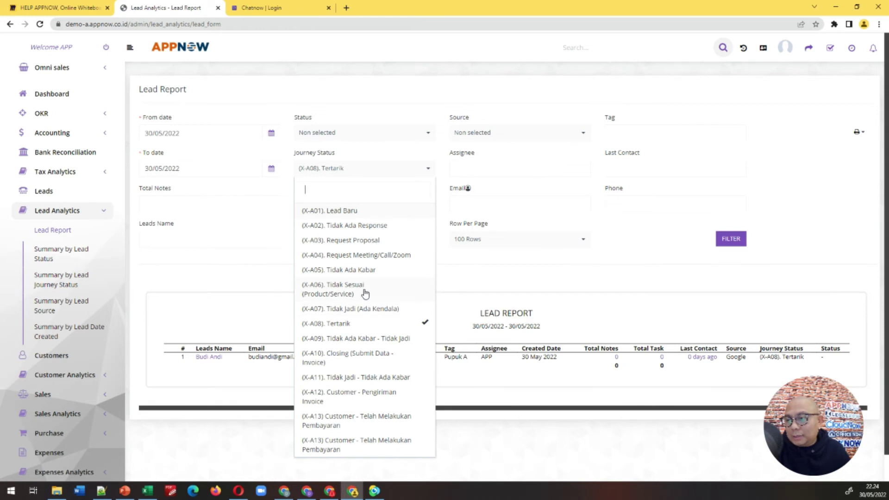
click(363, 291)
click(390, 271)
click(390, 293)
click(388, 311)
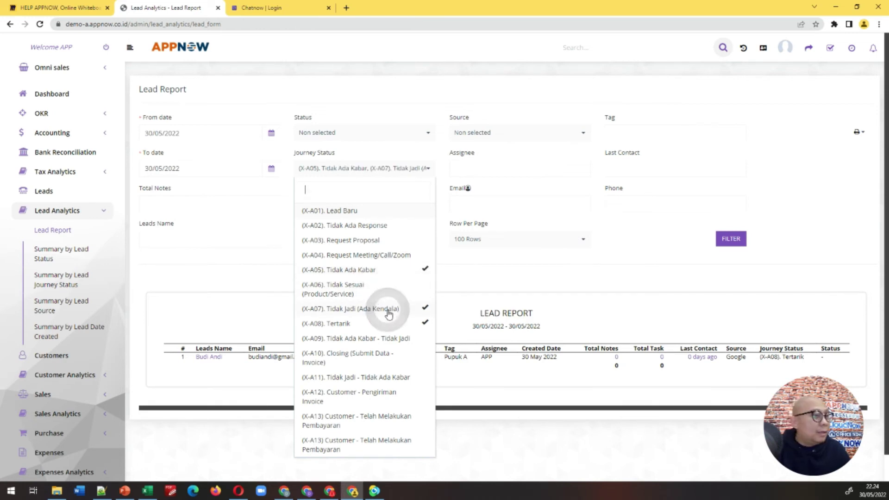
click(403, 296)
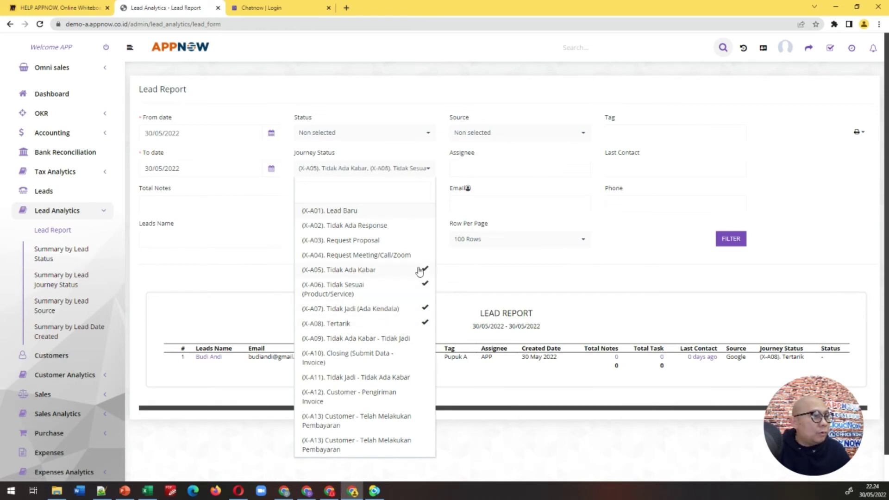
click(396, 241)
click(718, 244)
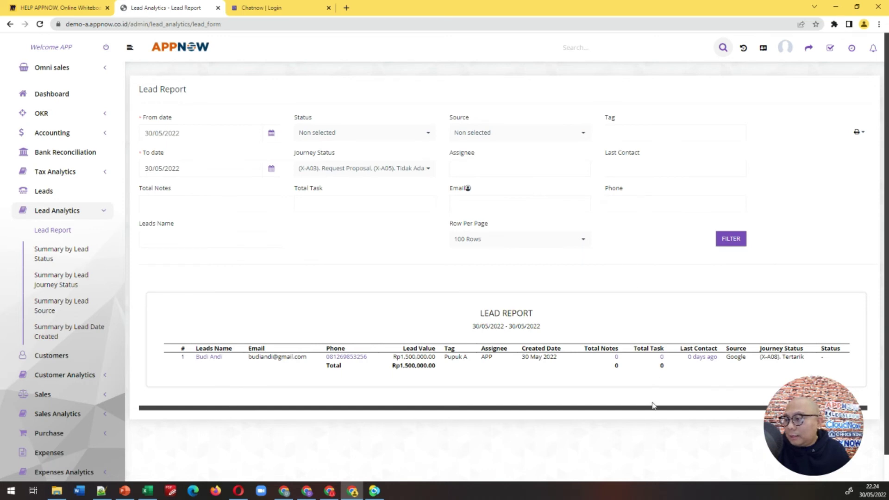
drag(653, 406, 677, 412)
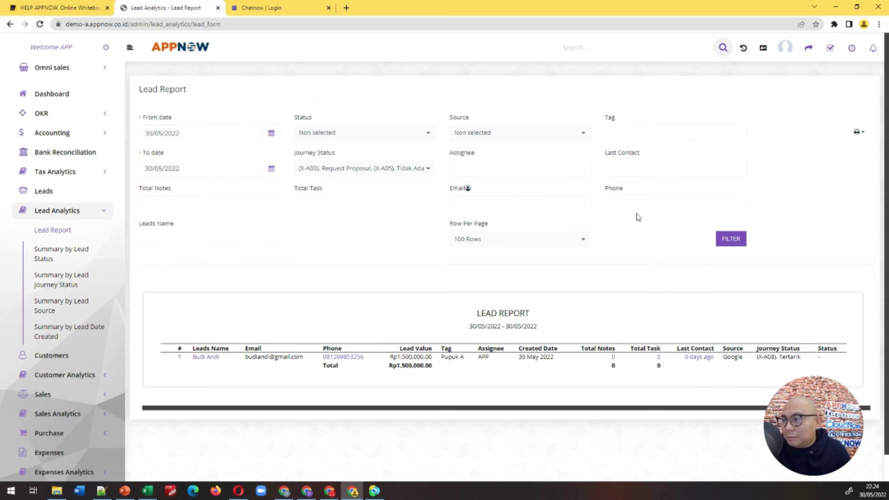
Step: Filter the Lead Report by Last Contact 2, then by Last Contact 0
click(633, 168)
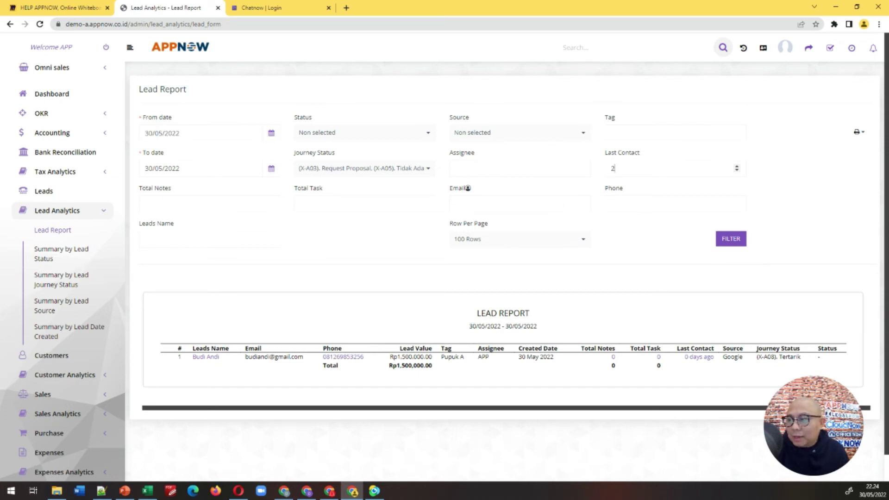
click(726, 241)
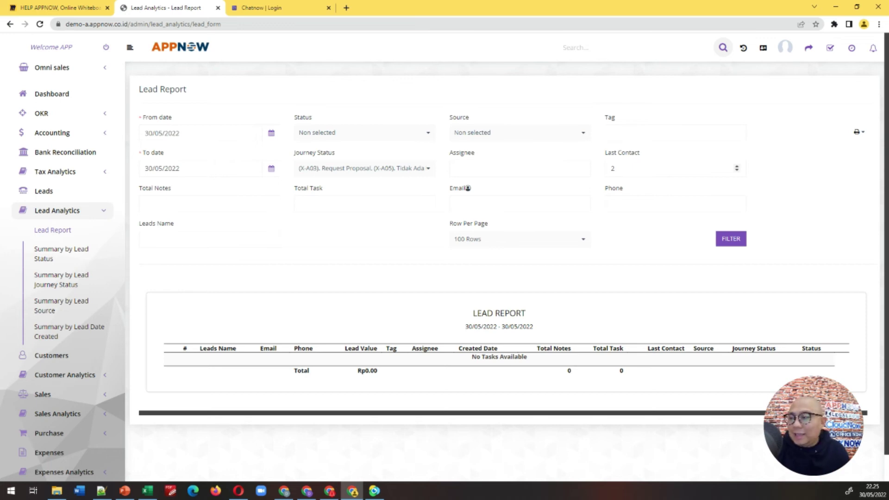
double_click(609, 170)
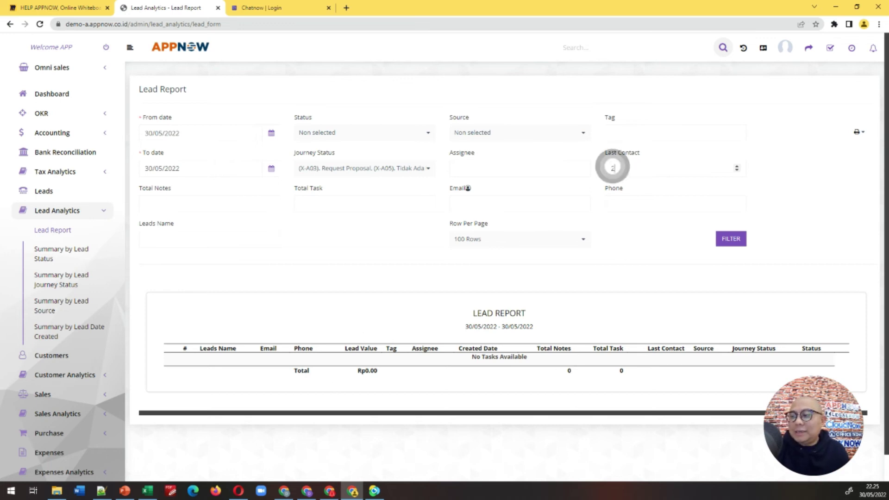
text(0)
click(731, 239)
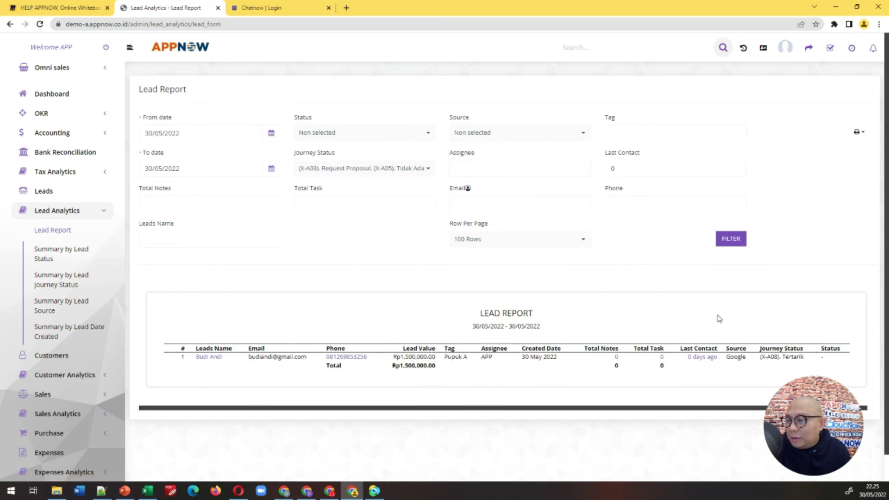
Step: Open lead #10 in a new tab, closing the Chatnow tab, and show its Notes
right_click(704, 361)
click(741, 365)
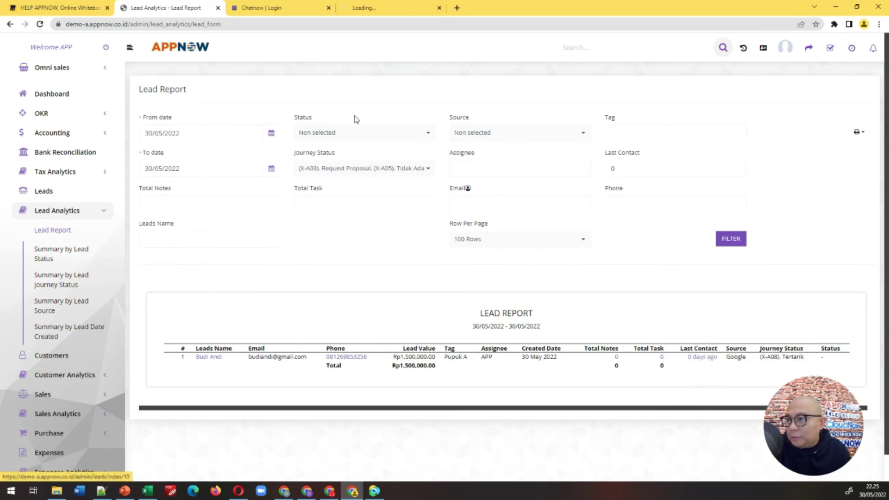
click(328, 8)
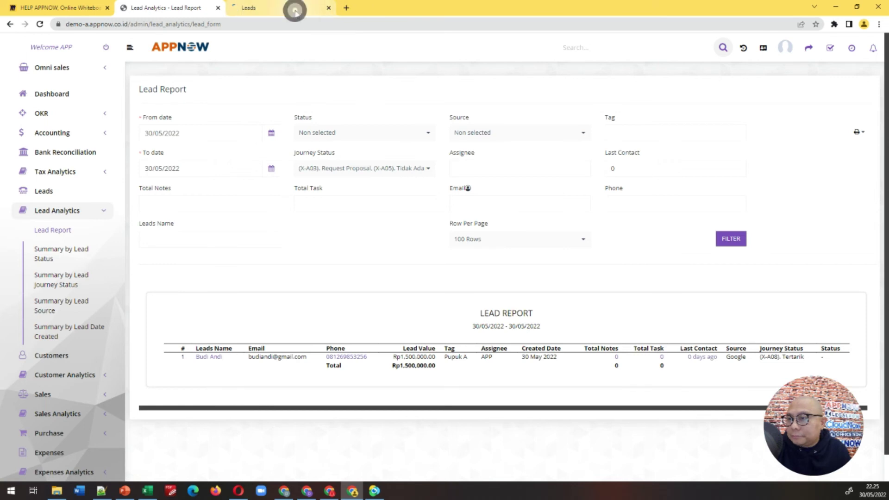
click(292, 7)
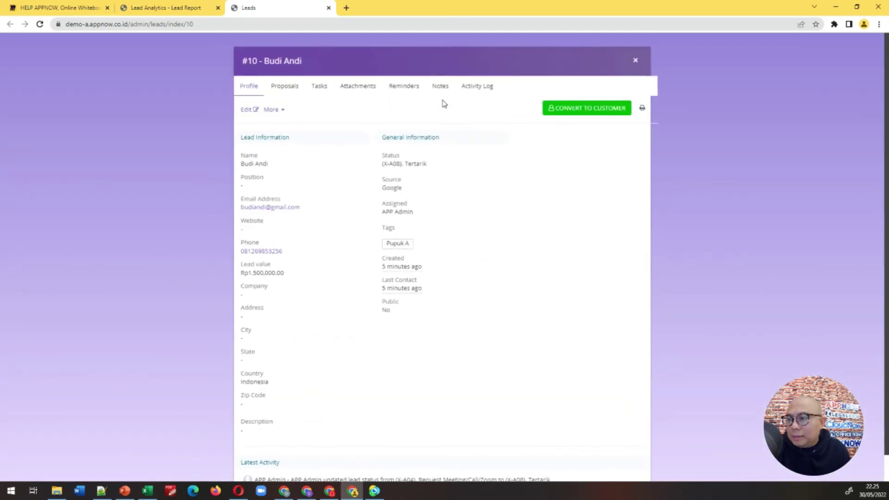
click(441, 87)
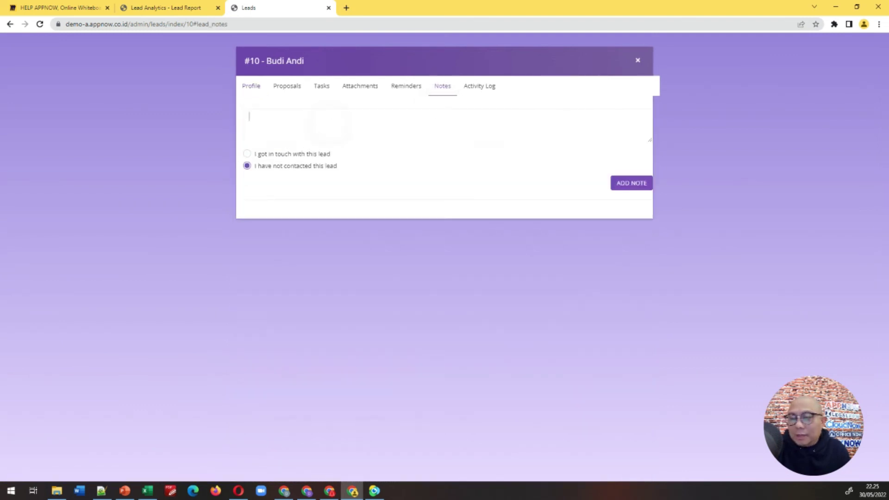
Step: Add note 'Call by whatsapp, Result: Tertarik dengan produk kita', contacted 30 May 19:00
text(Call)
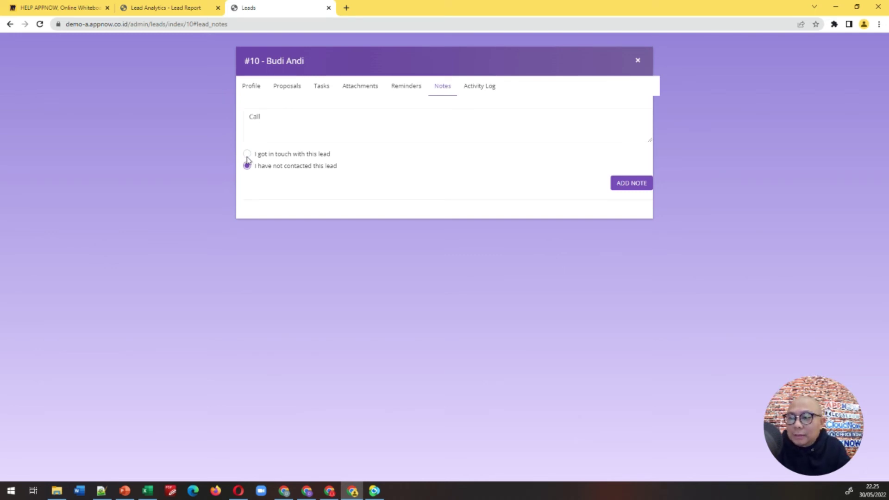
click(248, 155)
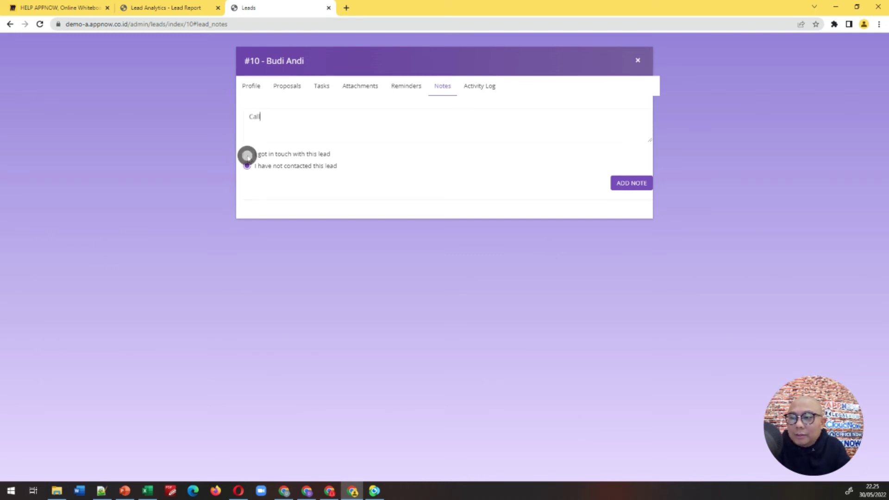
click(377, 170)
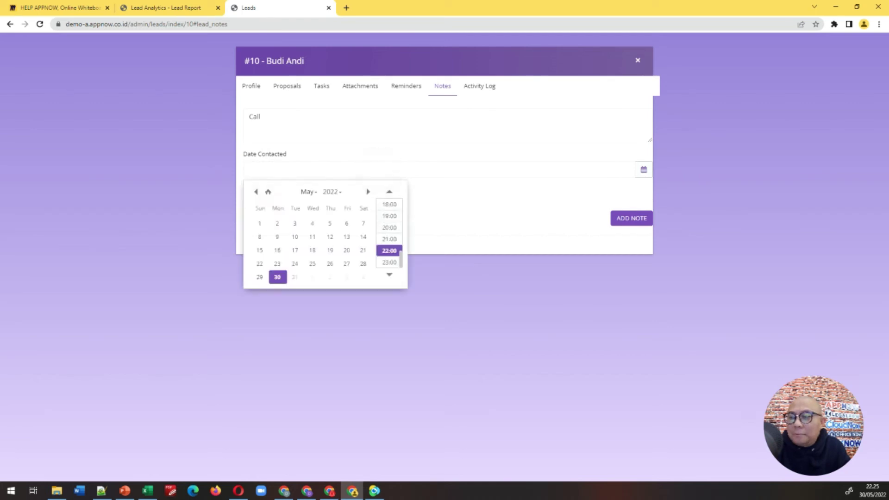
click(278, 278)
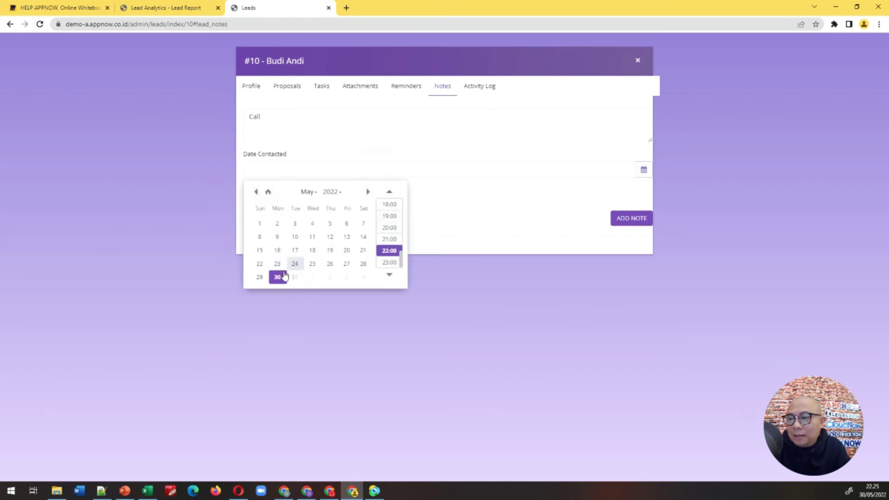
click(274, 278)
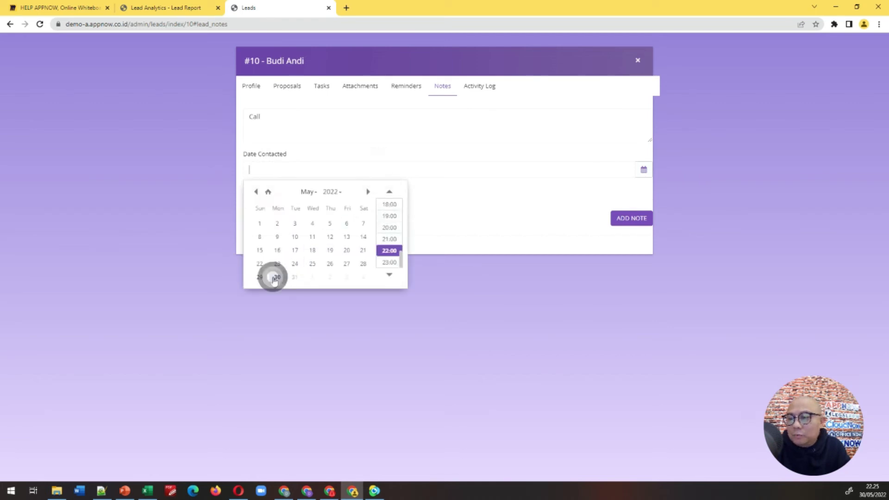
click(388, 216)
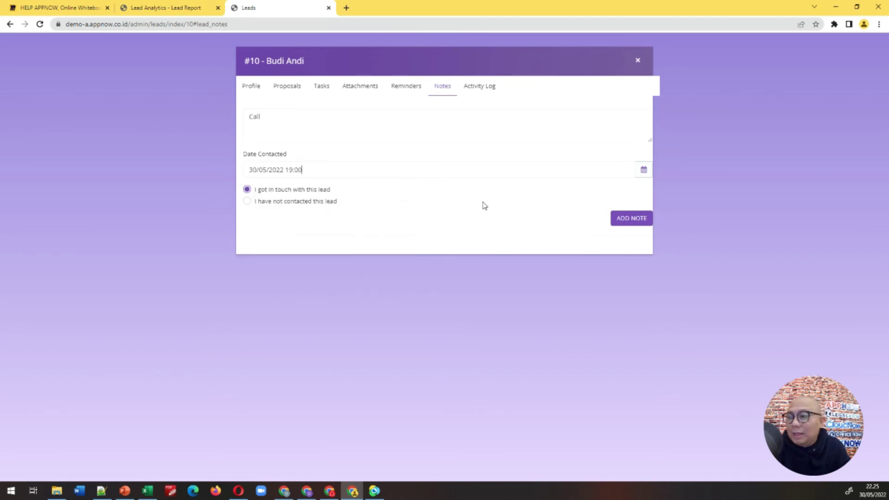
click(301, 118)
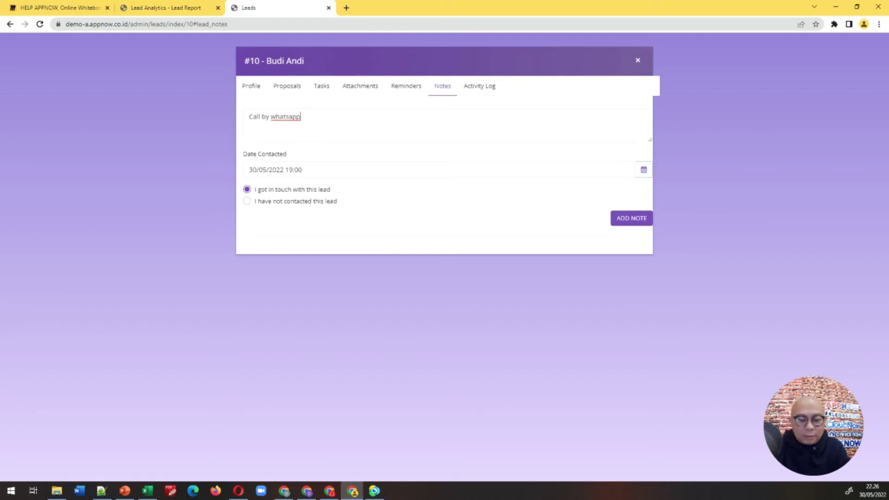
text(sult : Tertarik)
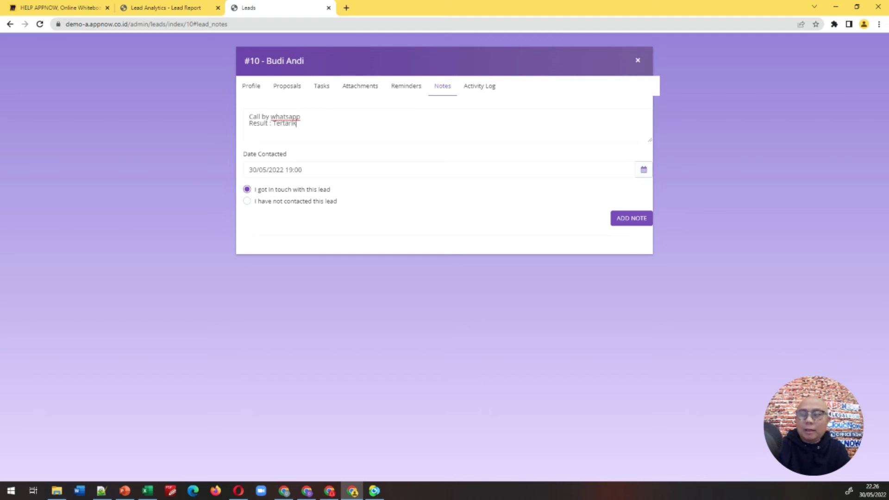
text( dengan produk kita)
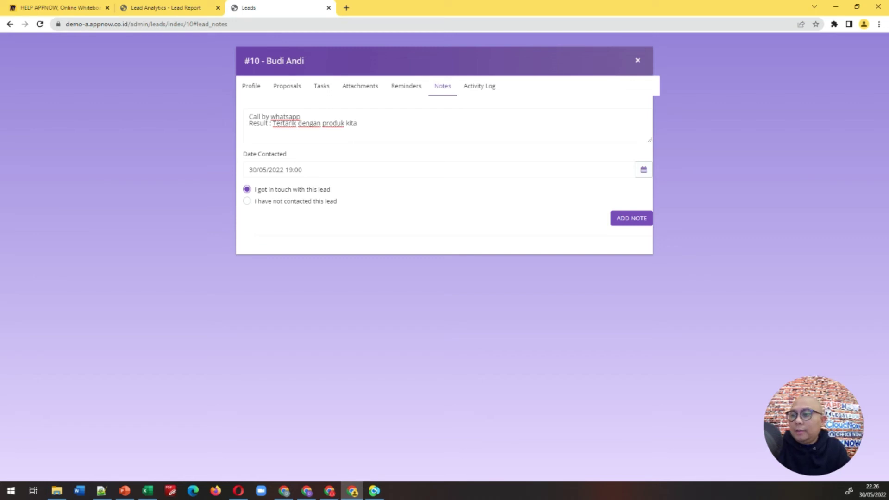
click(559, 225)
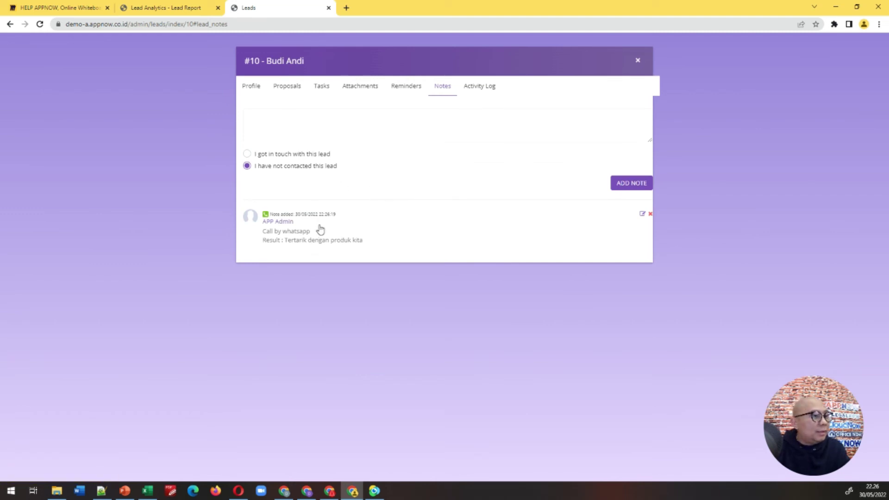
Step: Return to the Lead Report and re-filter it so the Tertarik lead shows 1 total note and 0 tasks
click(168, 15)
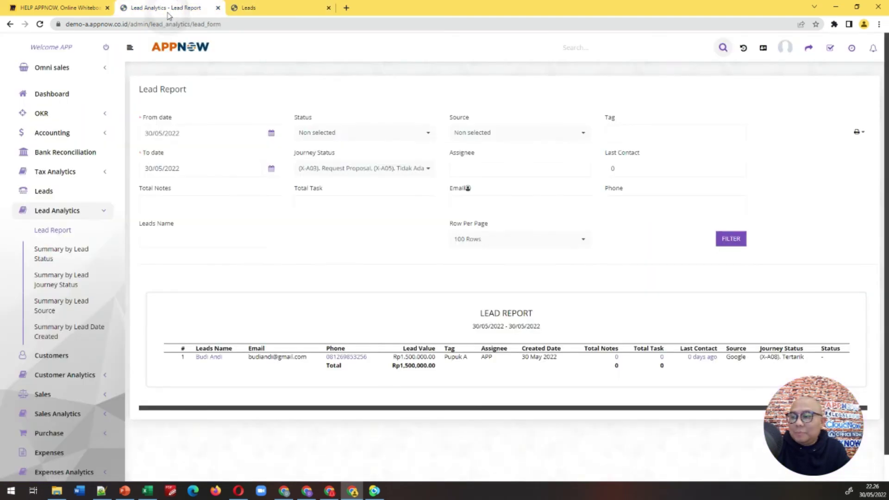
click(730, 241)
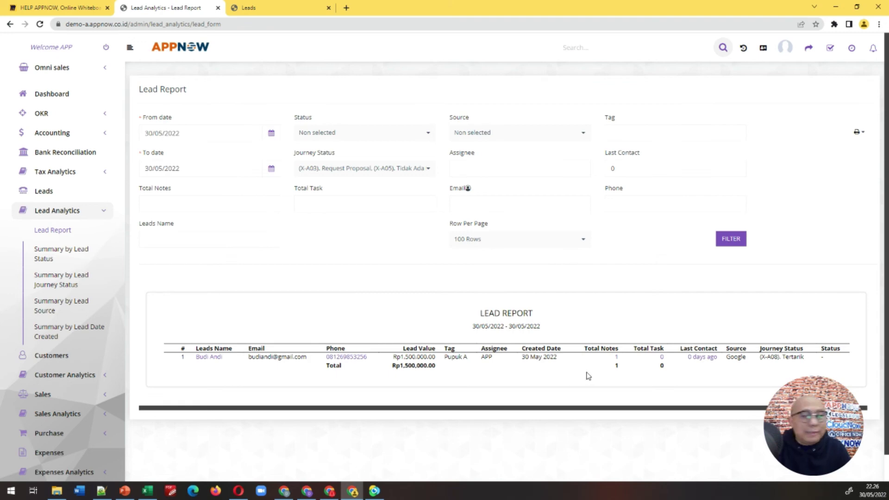
click(256, 239)
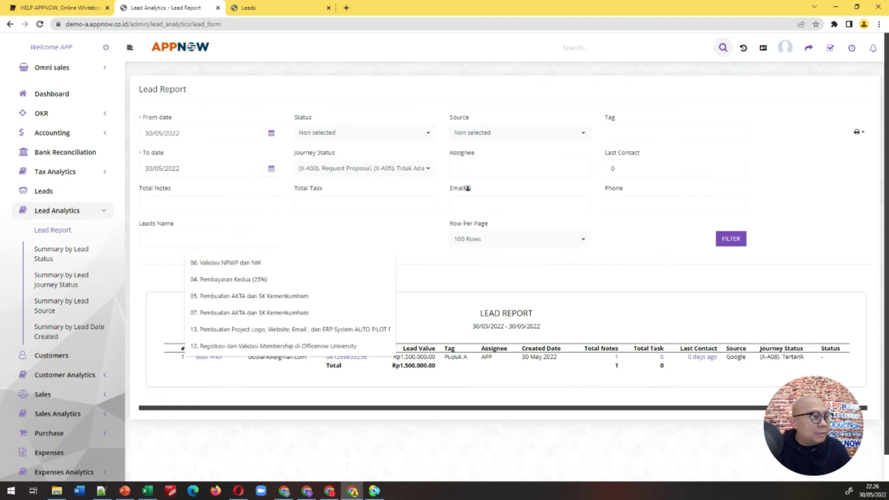
click(315, 225)
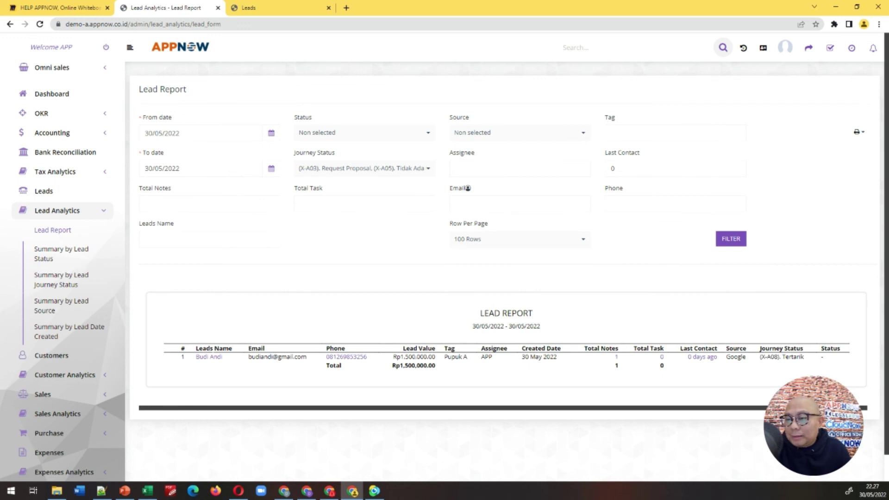
Step: Open lead #10's record in a new tab, closing the duplicate Leads page that was loading
right_click(213, 359)
click(254, 365)
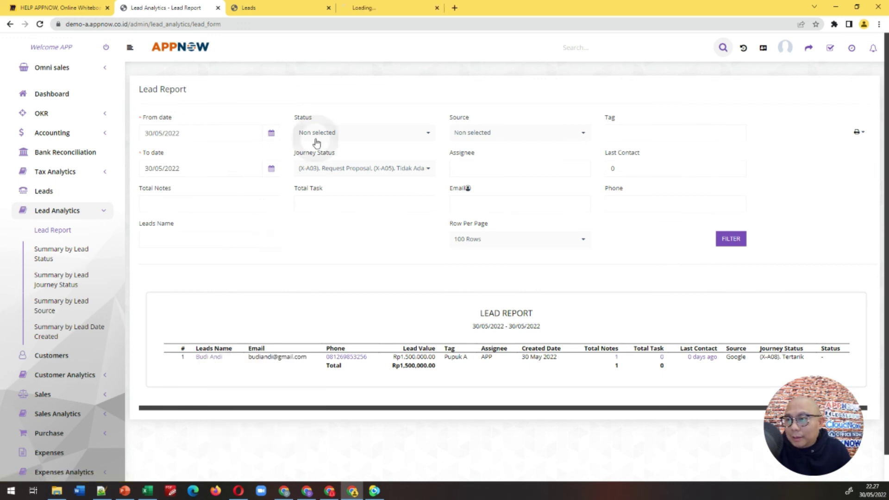
right_click(206, 361)
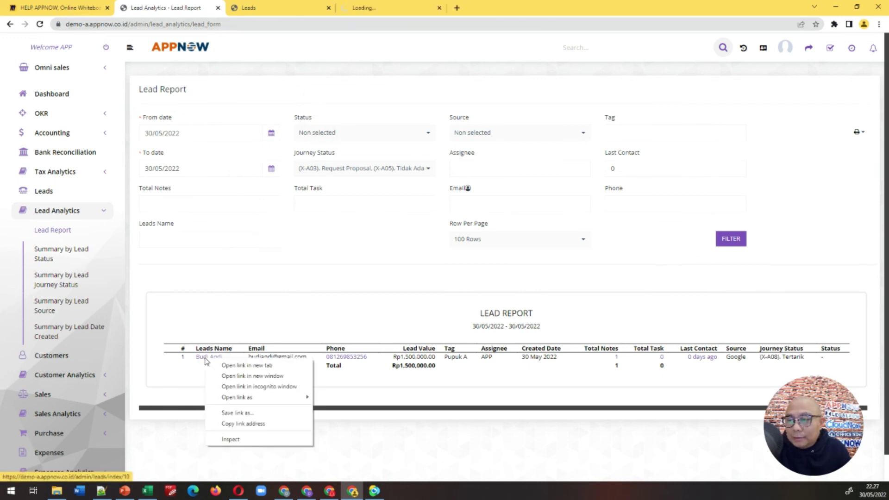
click(227, 365)
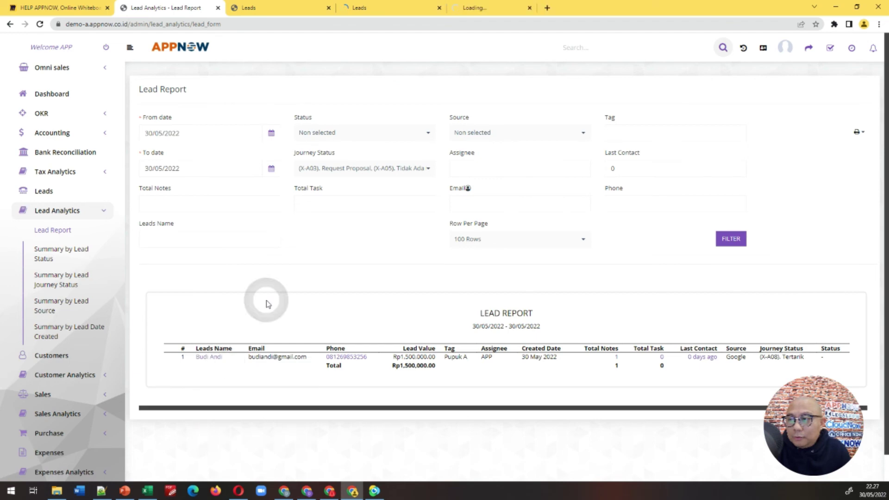
click(439, 7)
click(382, 8)
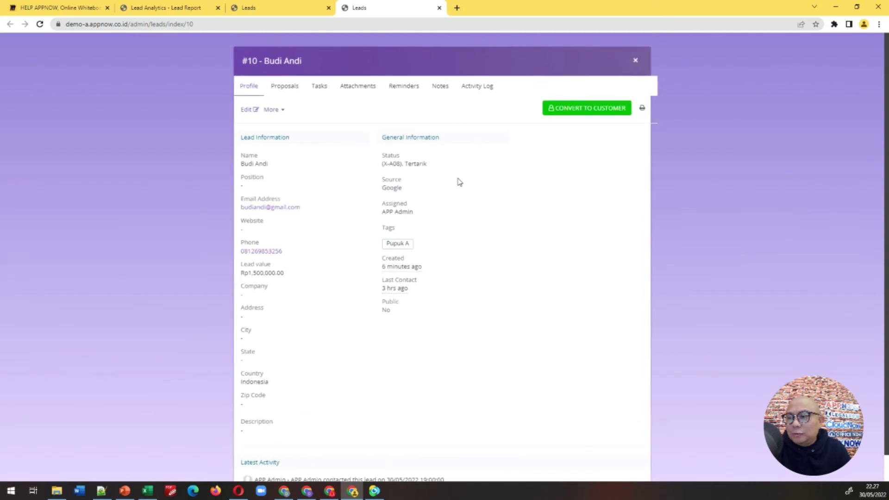
scroll(460, 190, down, 1)
scroll(461, 189, up, 1)
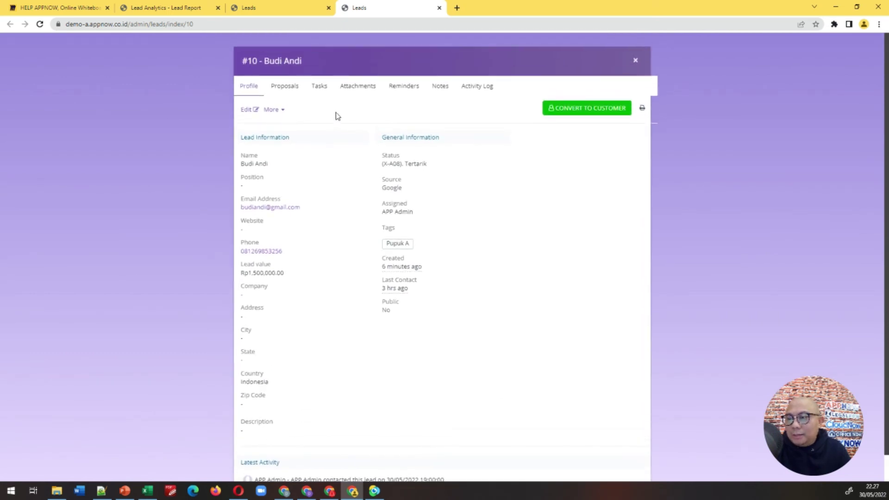
Step: Review the lead's Proposals, Tasks, Attachments, Reminders, Notes and Activity Log, then close the record
click(297, 91)
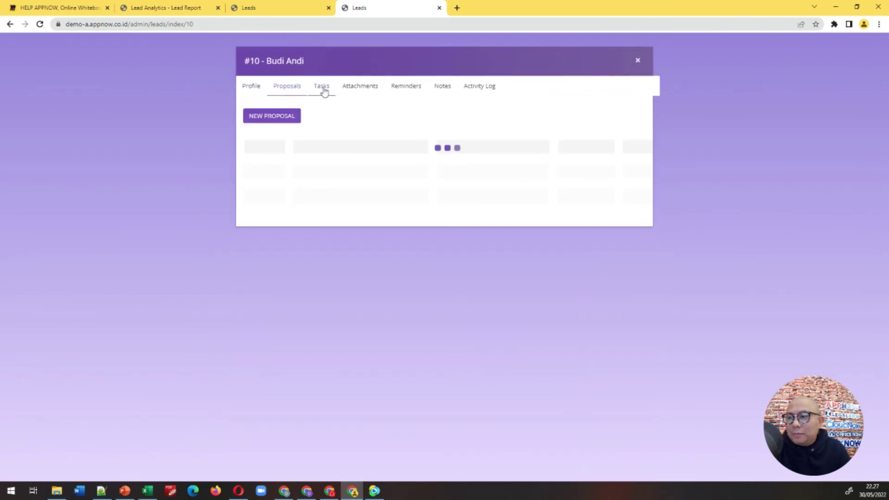
click(323, 88)
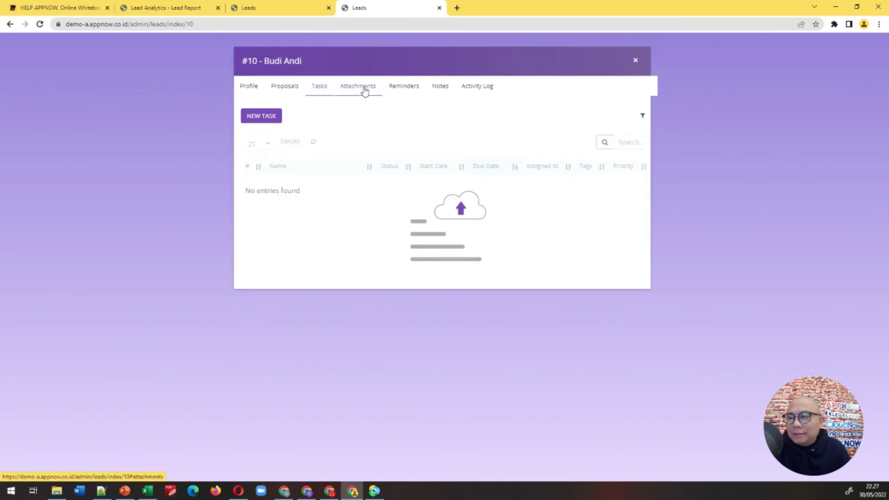
click(289, 90)
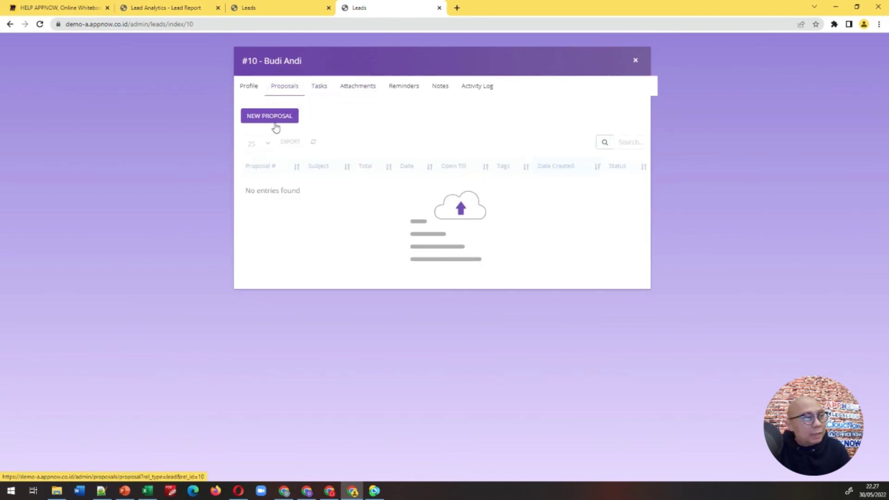
click(320, 91)
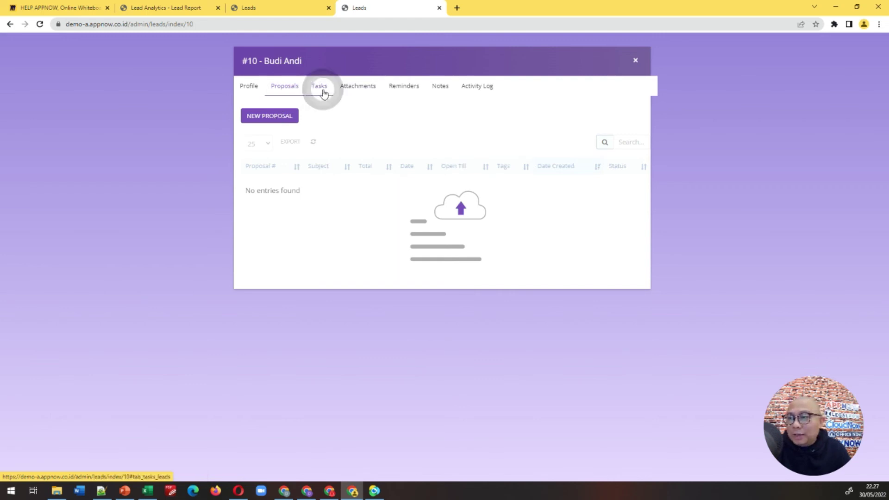
click(364, 95)
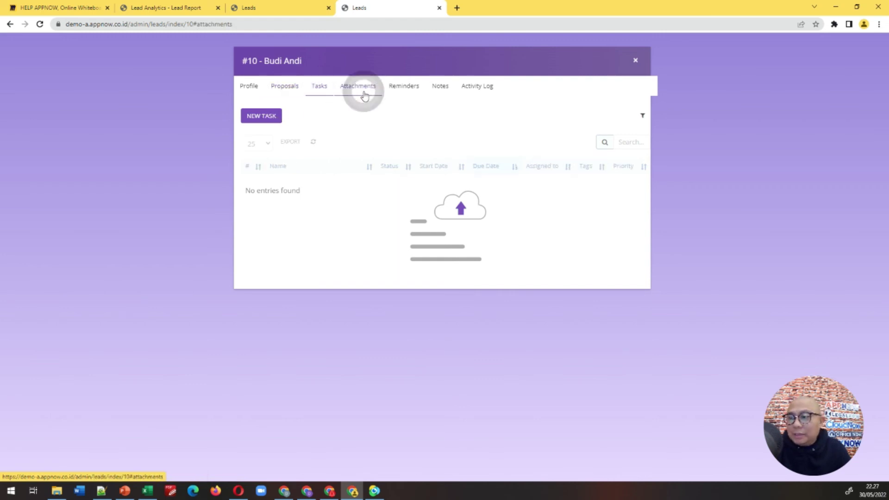
click(409, 91)
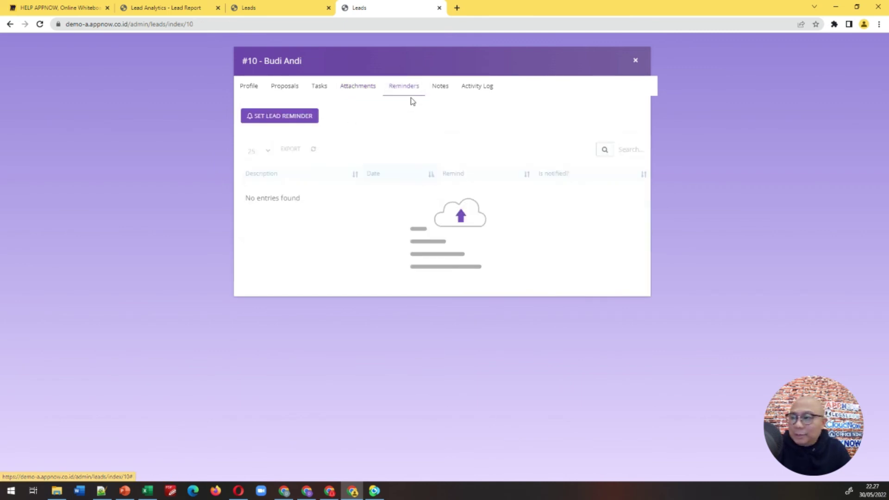
click(435, 89)
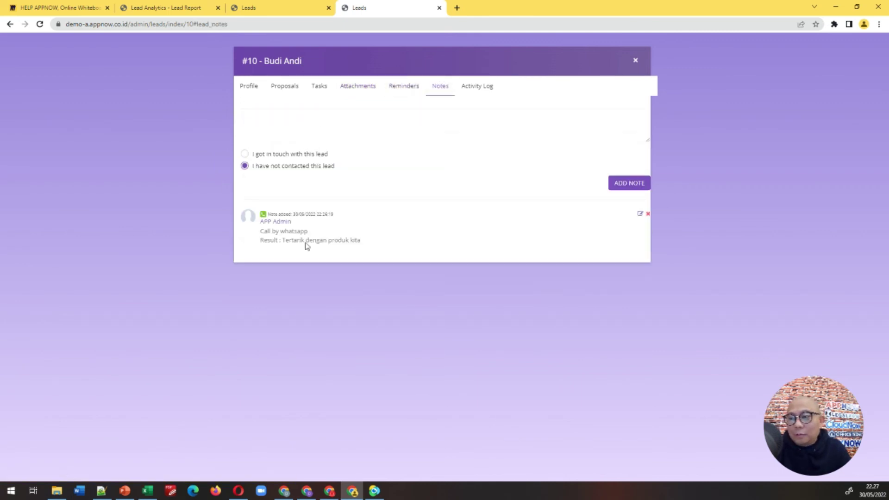
click(482, 86)
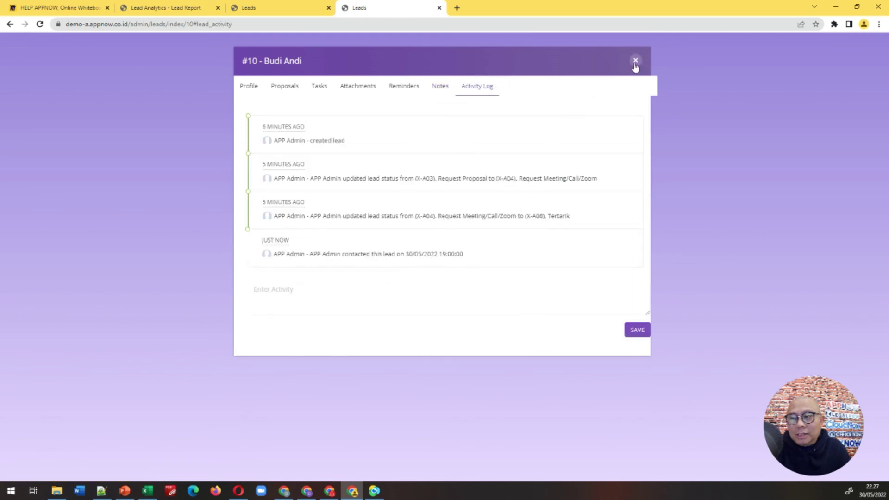
click(636, 61)
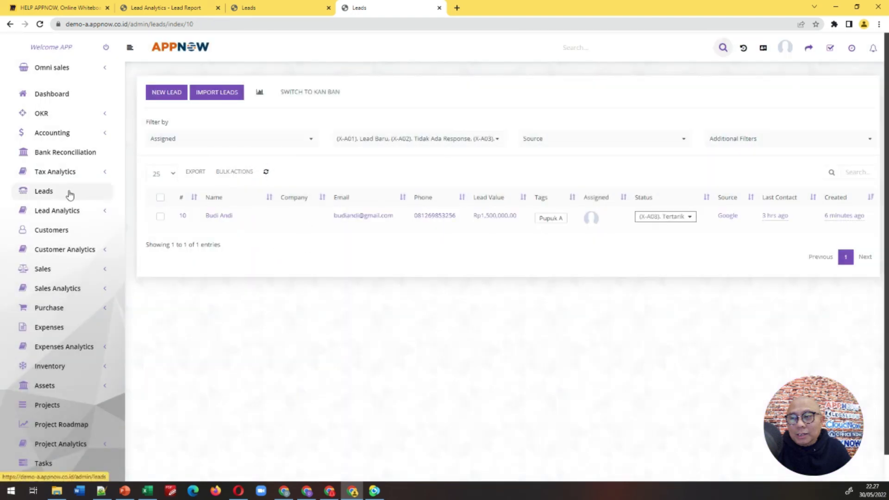
click(60, 234)
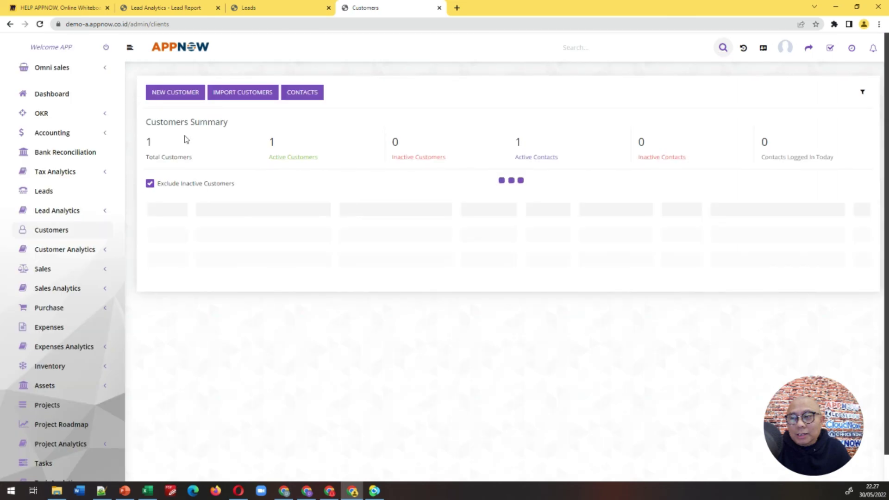
click(184, 101)
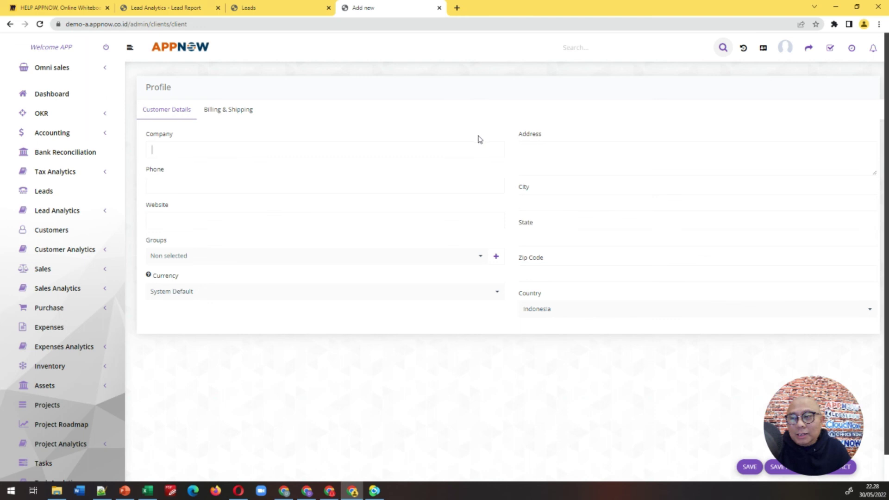
click(50, 197)
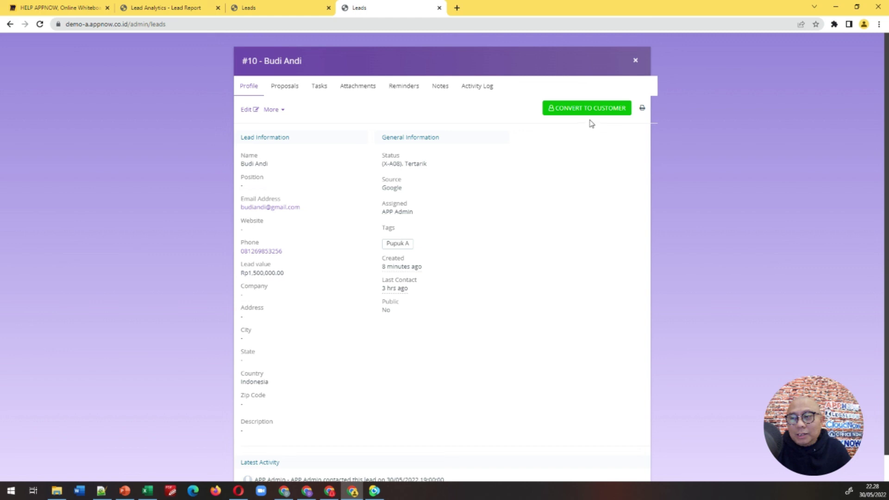
click(589, 116)
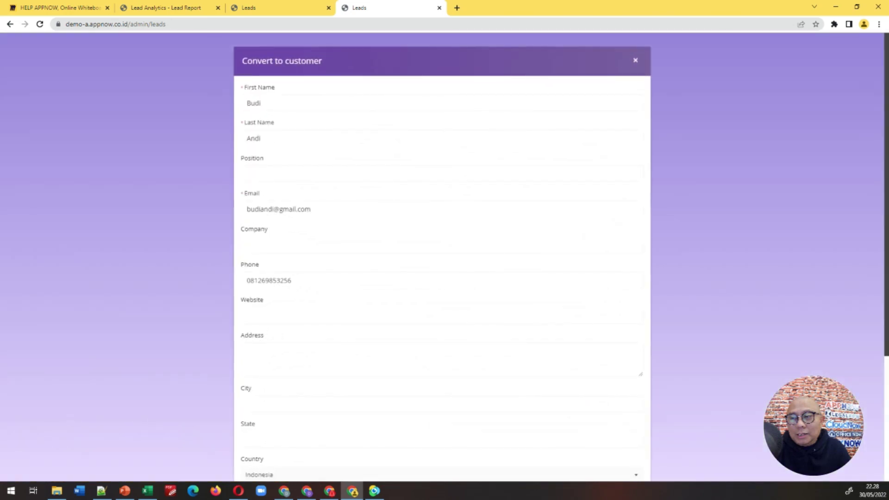
click(282, 136)
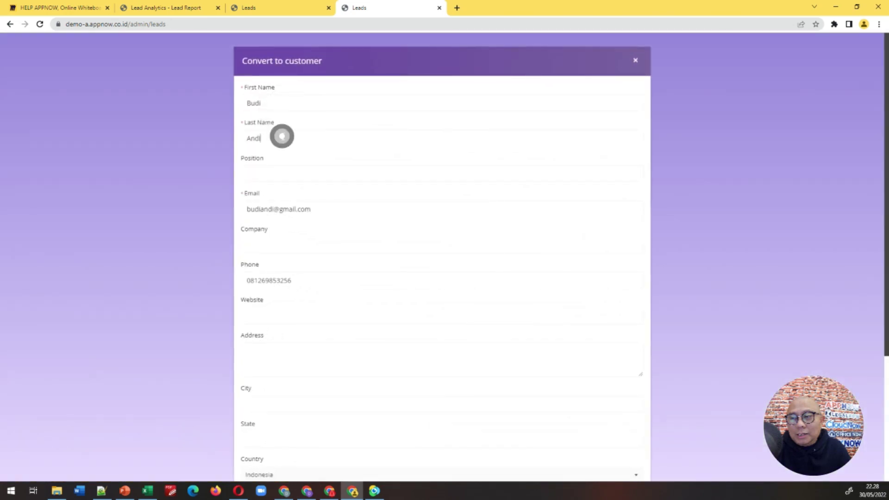
click(303, 241)
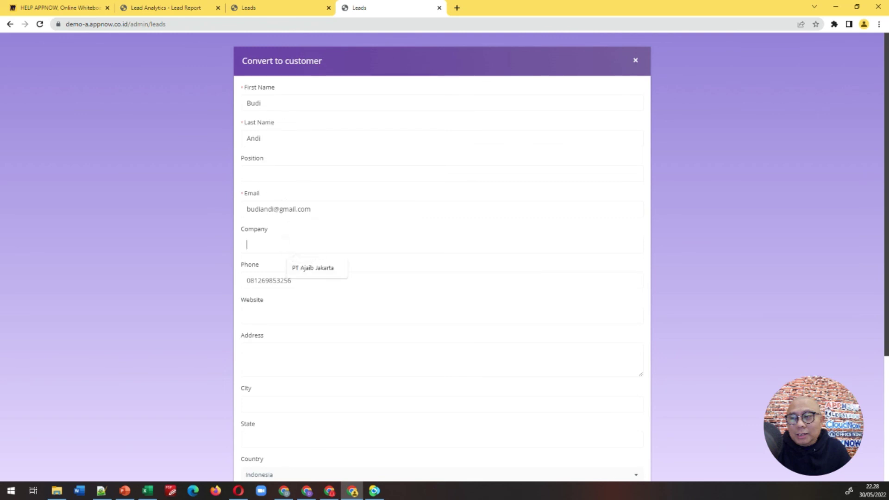
scroll(303, 242, down, 1)
click(423, 218)
scroll(424, 218, down, 3)
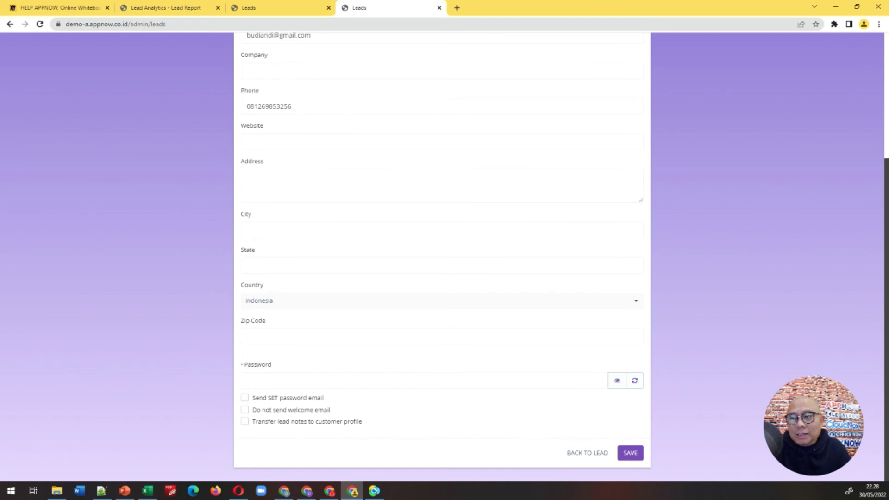
click(313, 376)
scroll(332, 366, up, 4)
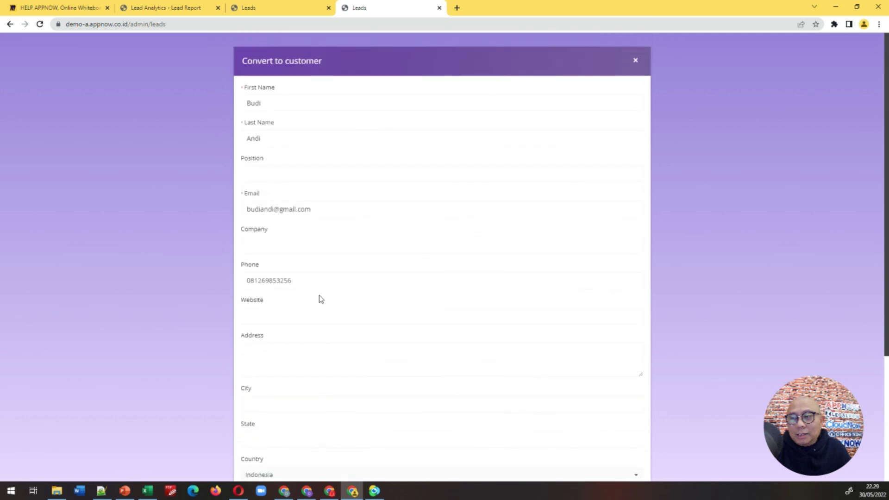
triple_click(301, 209)
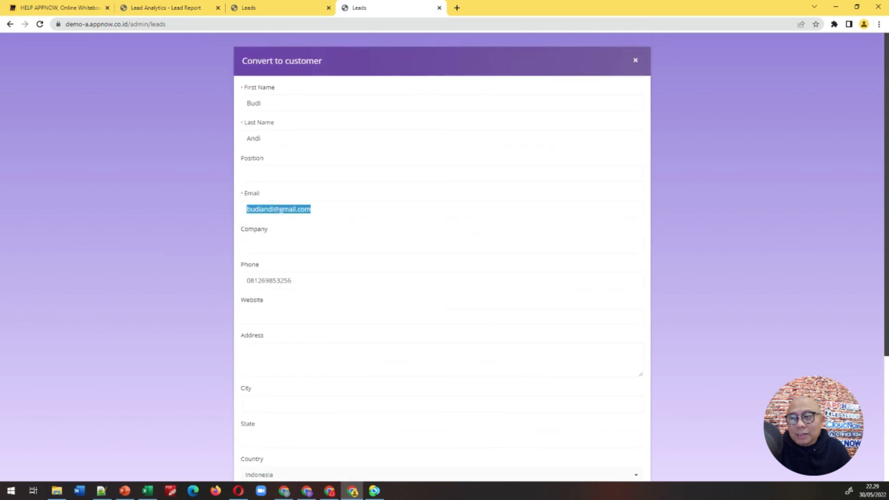
click(332, 209)
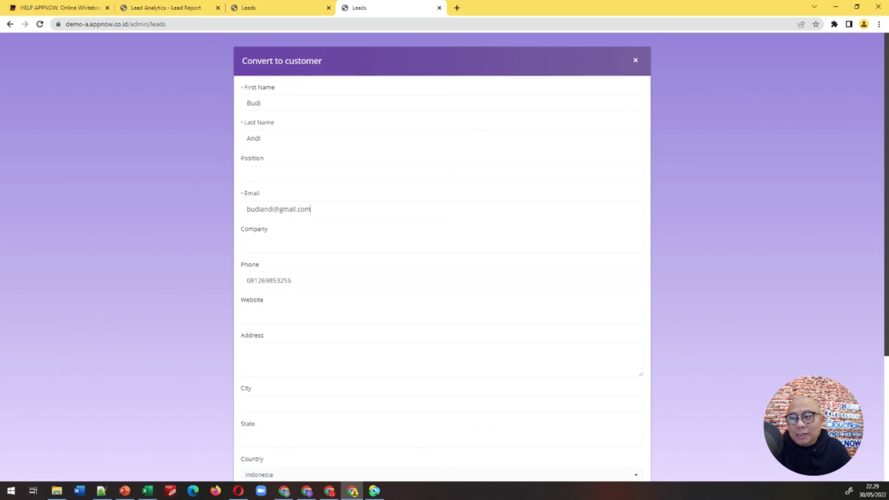
Step: Enter the new customer's login password, reveal it to verify, and save the conversion
scroll(442, 254, down, 4)
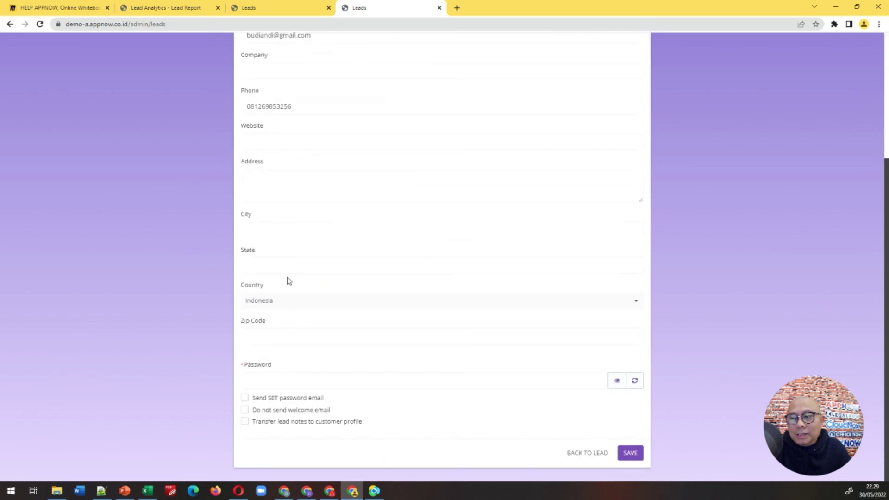
click(267, 380)
key(BackSpace)
text(1234567)
click(619, 382)
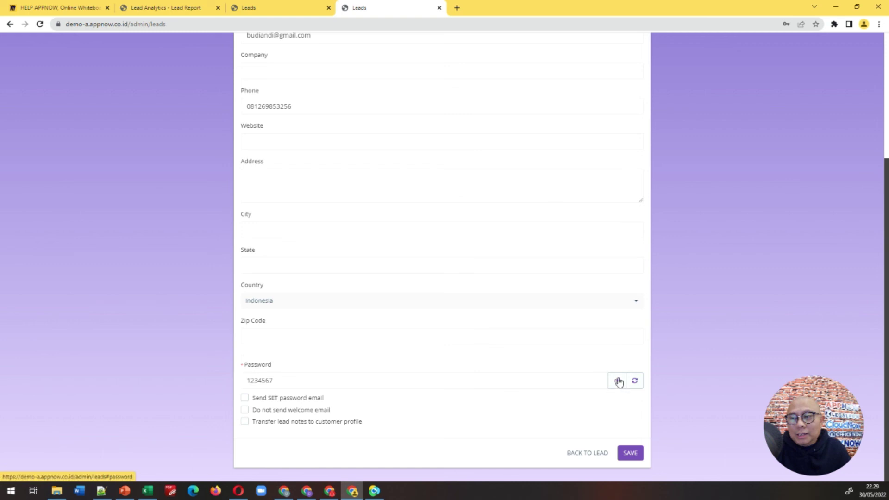
click(636, 455)
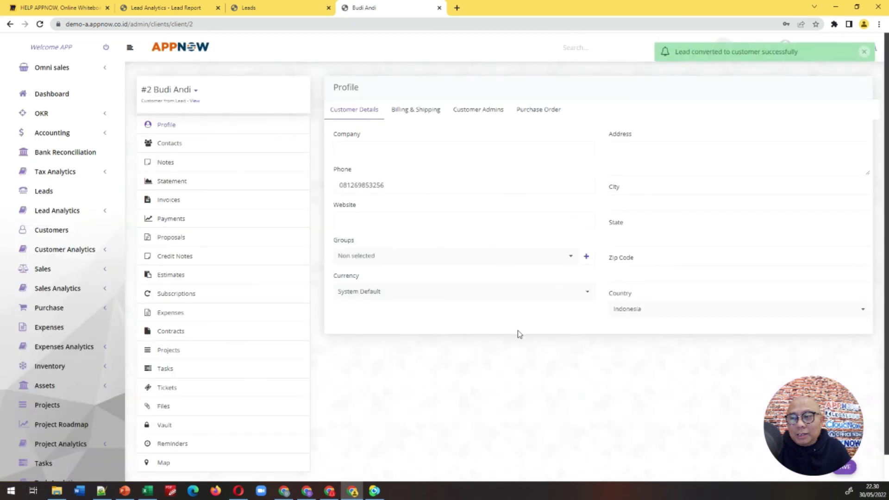
click(165, 8)
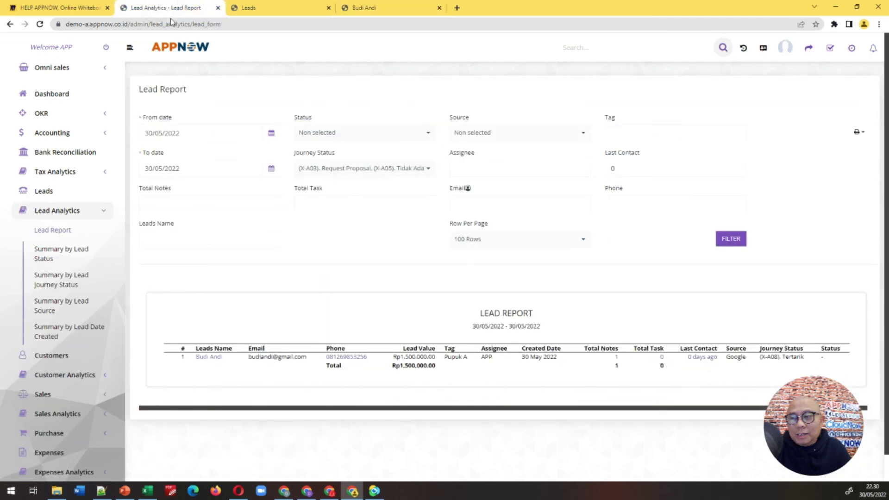
click(60, 8)
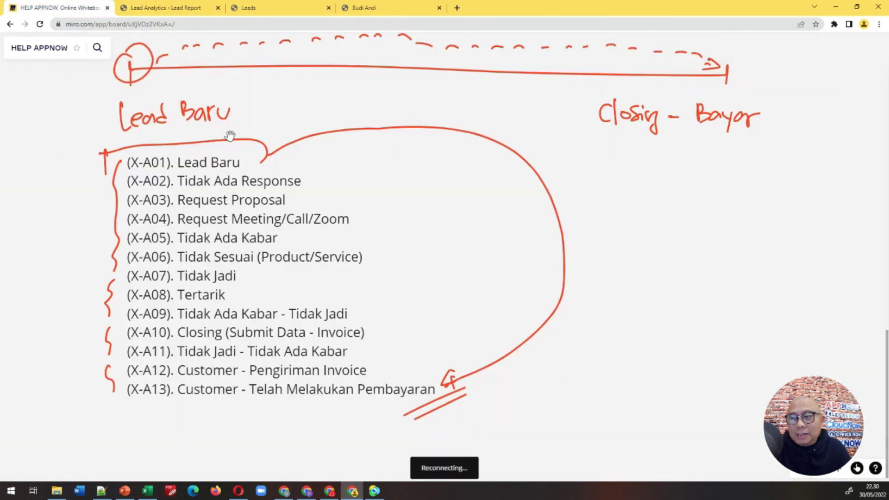
click(399, 8)
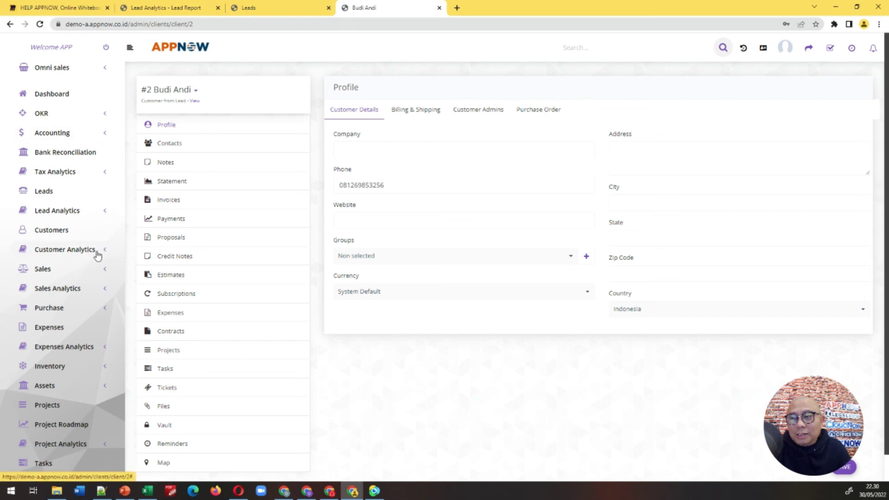
click(103, 274)
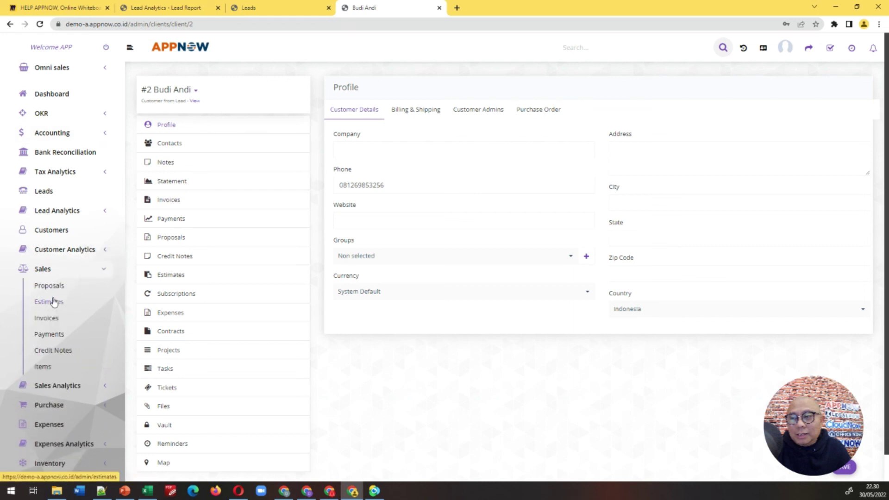